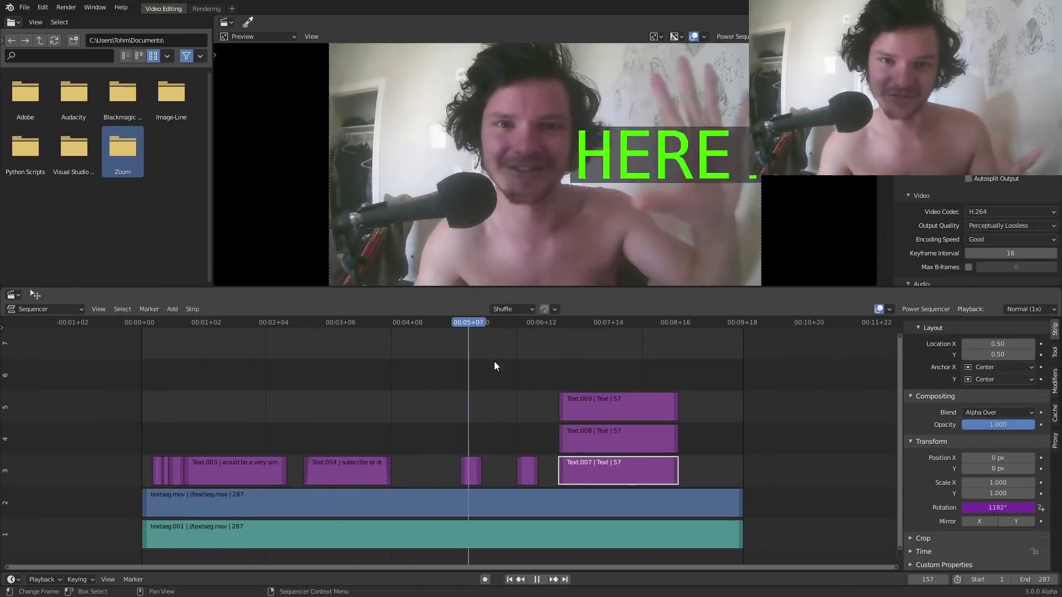
# Scrub the finished Video Sequencer edit to preview the tracked text overlay
pyautogui.click(644, 381)
pyautogui.click(680, 389)
pyautogui.click(469, 391)
pyautogui.click(307, 400)
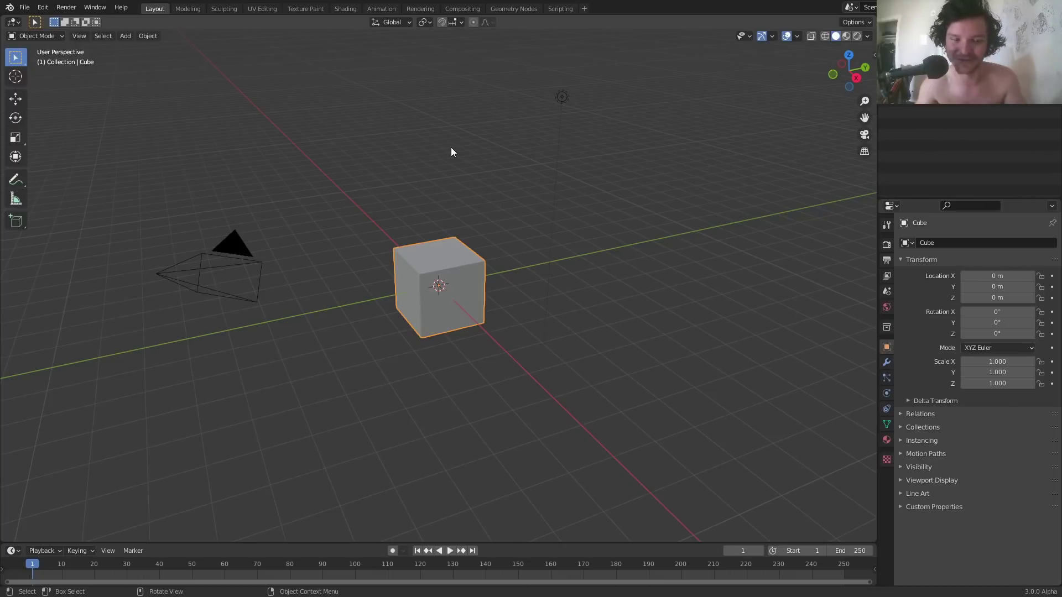
# Start a new Video Editing project and add footage.mp4 from the Desktop as a movie strip
pyautogui.hotkey('ctrl', 'n')
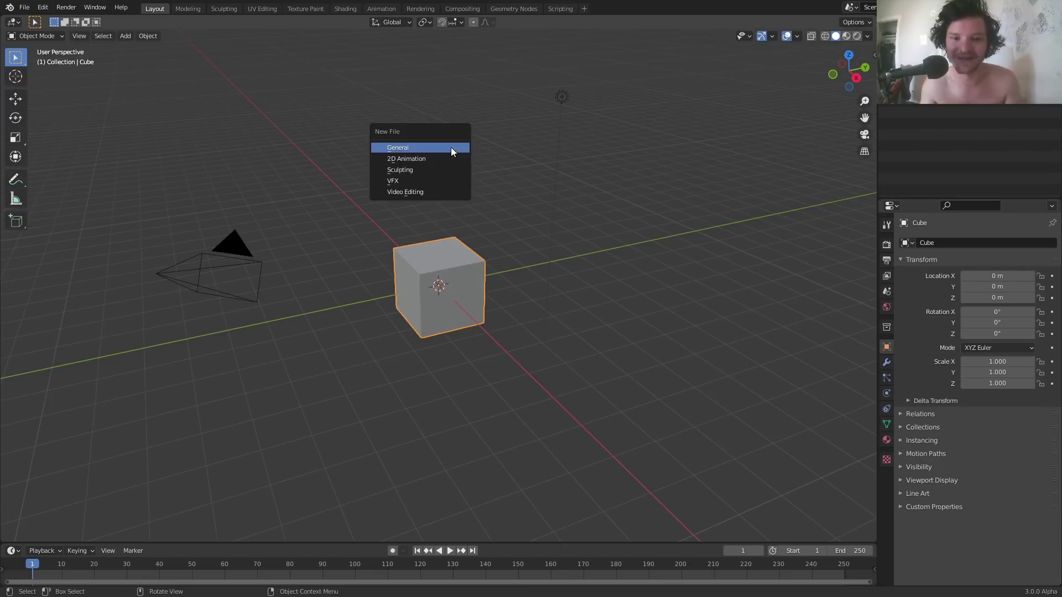
pyautogui.click(416, 191)
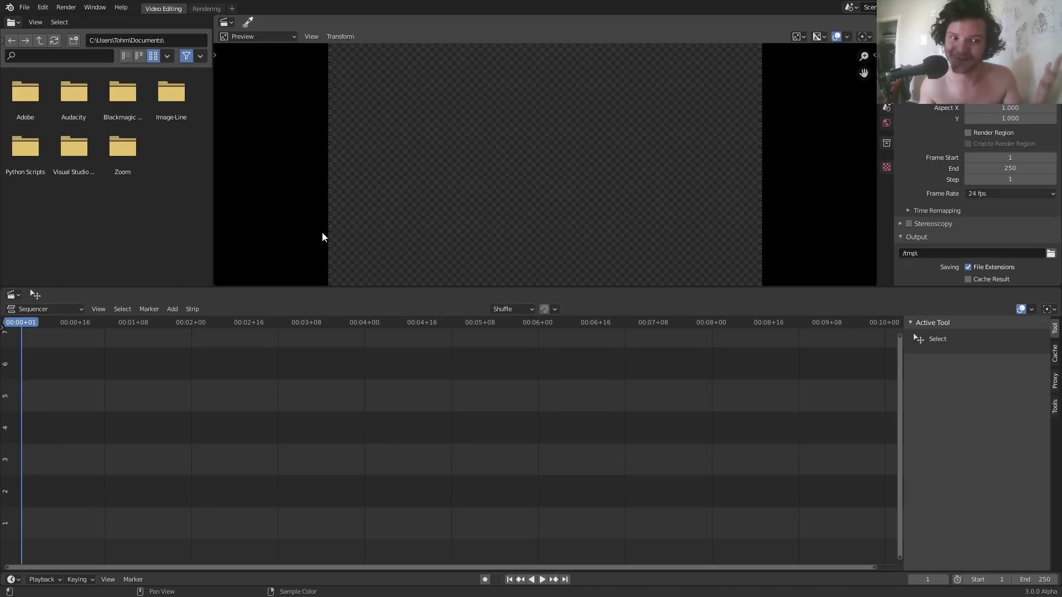
pyautogui.click(168, 309)
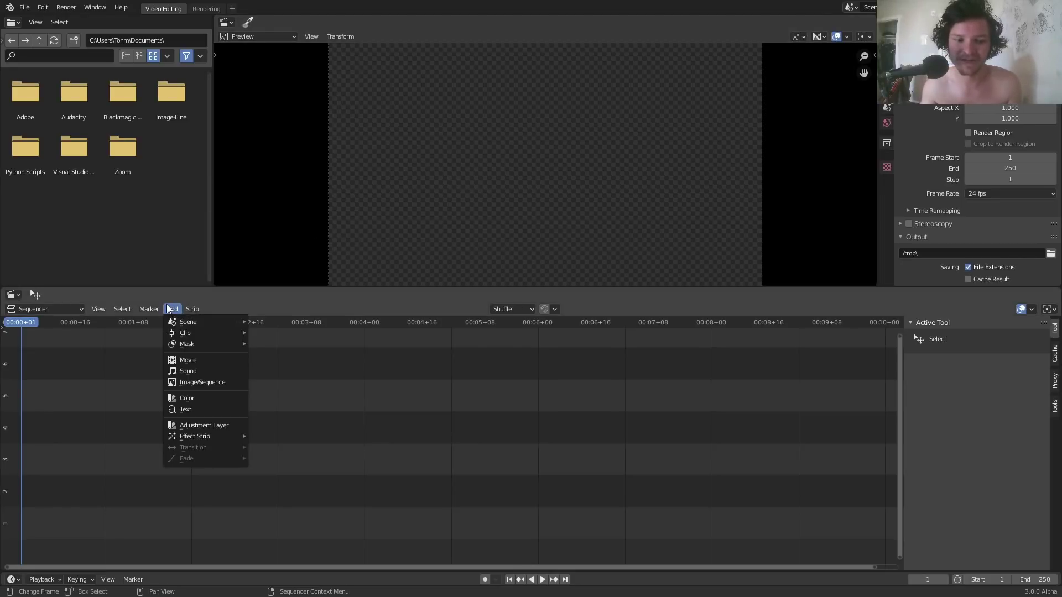
pyautogui.click(188, 362)
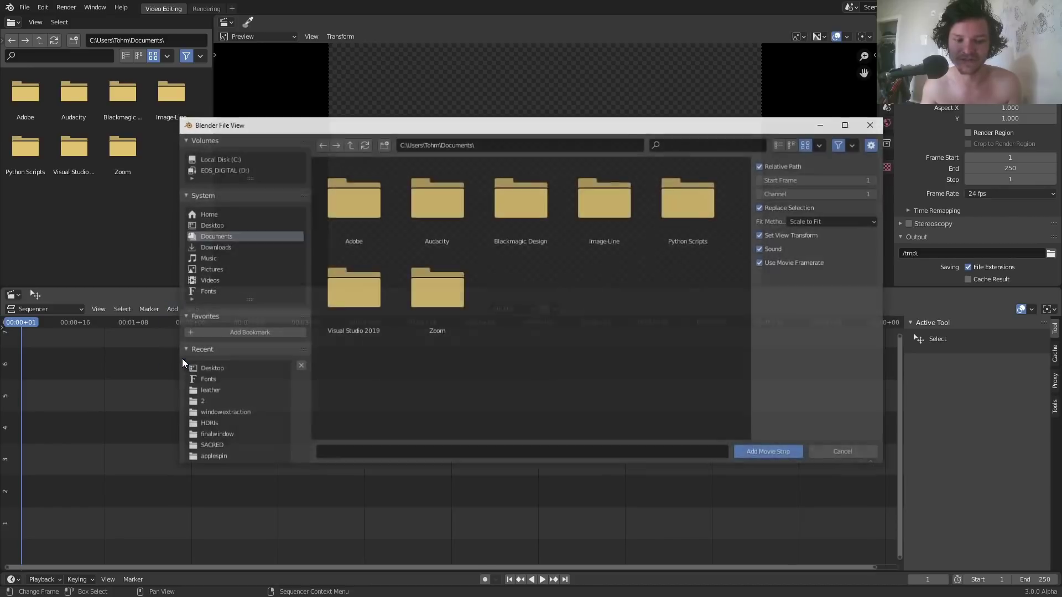
pyautogui.click(220, 368)
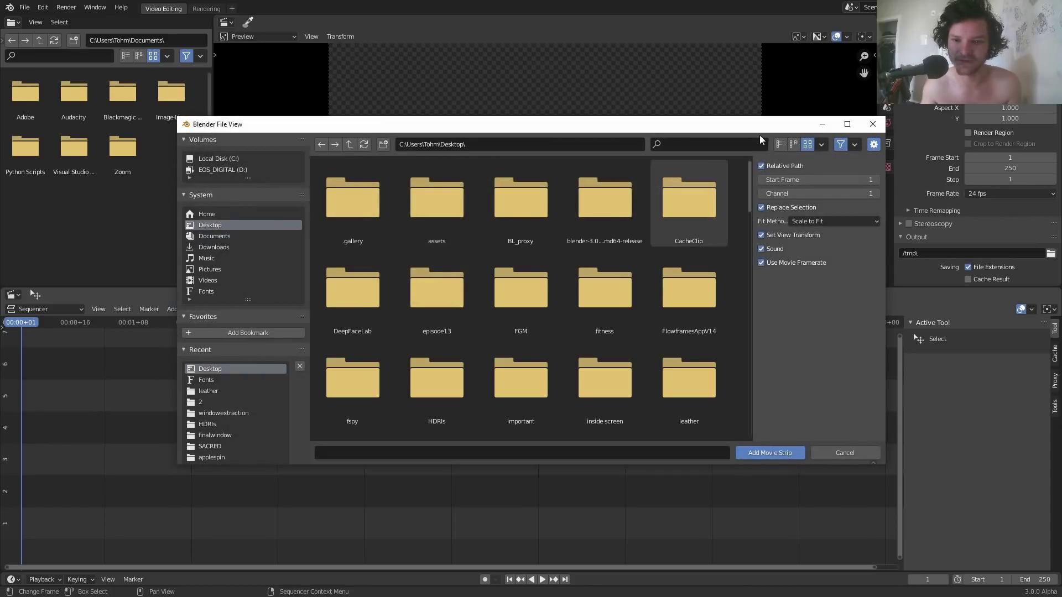
pyautogui.write('footage')
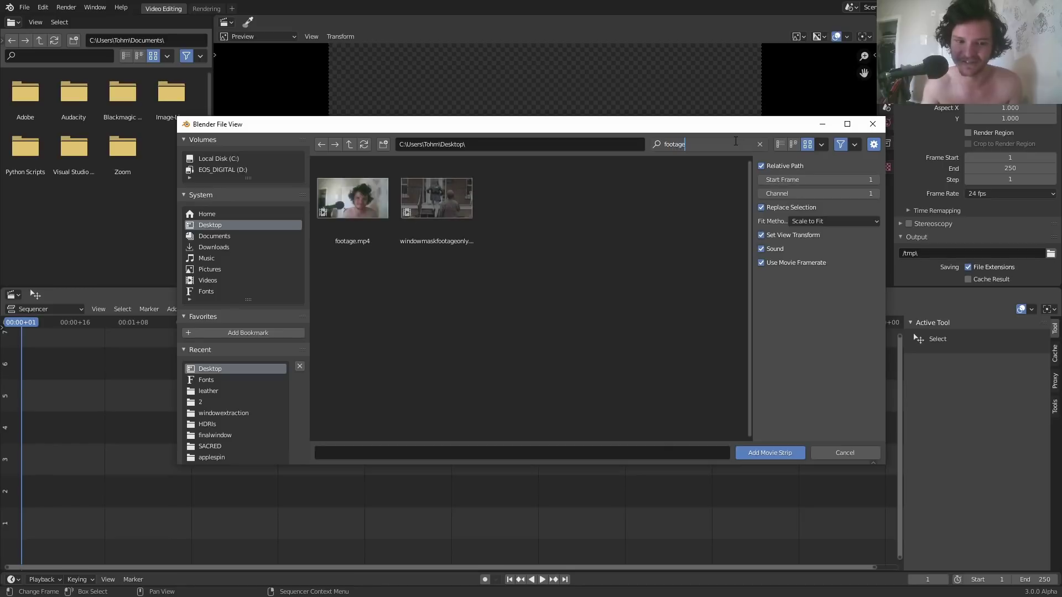
pyautogui.doubleClick(345, 196)
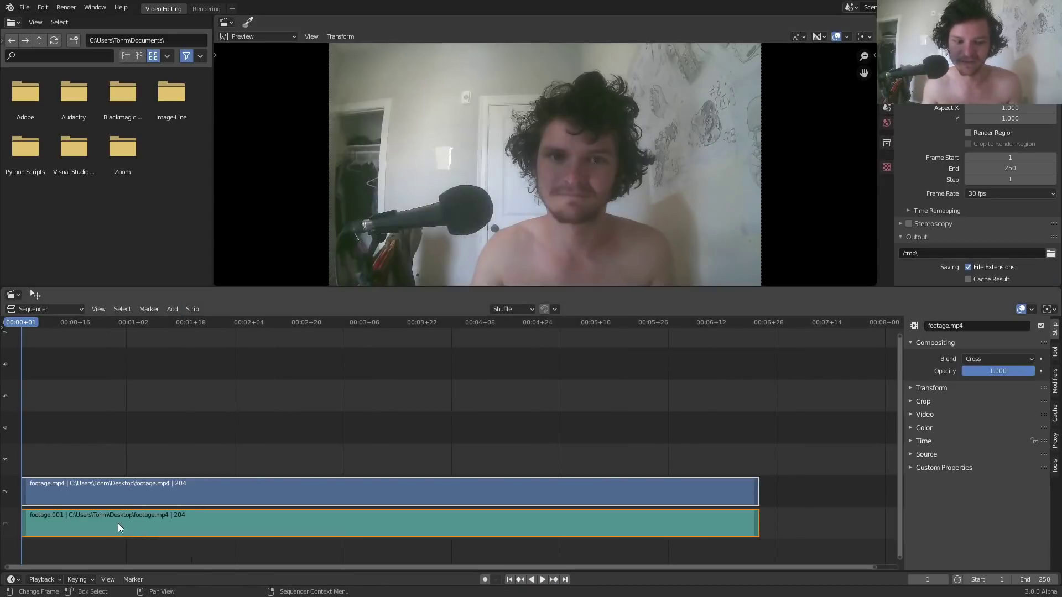
# Delete the footage's sound strip
pyautogui.click(118, 527)
pyautogui.click(89, 494)
pyautogui.click(103, 520)
pyautogui.press('Delete')
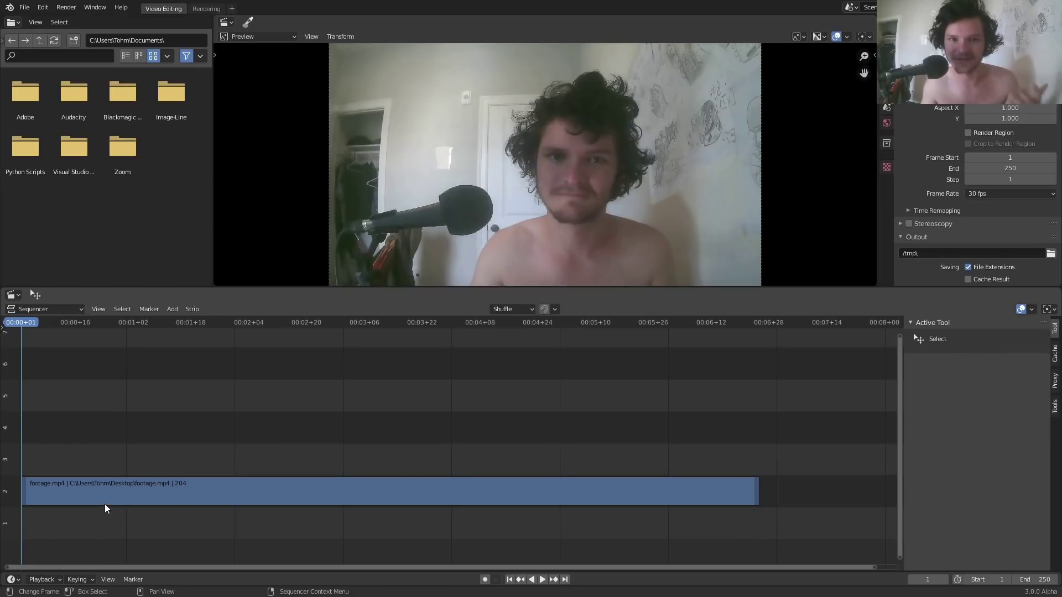
# Select the footage video strip and play the clip back, then stop
pyautogui.click(126, 478)
pyautogui.press('g')
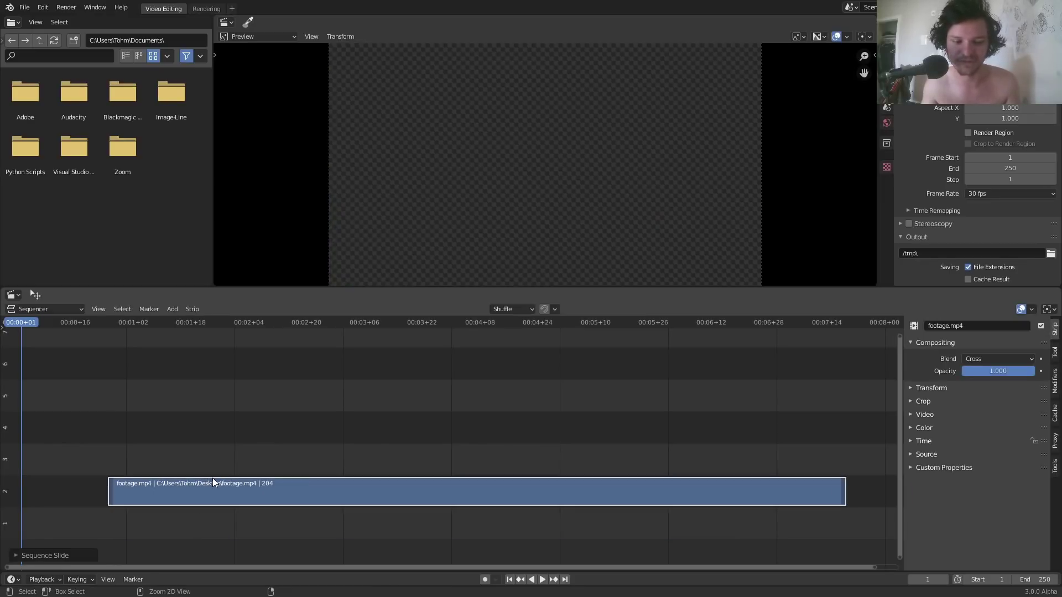
pyautogui.press('Escape')
pyautogui.press('space')
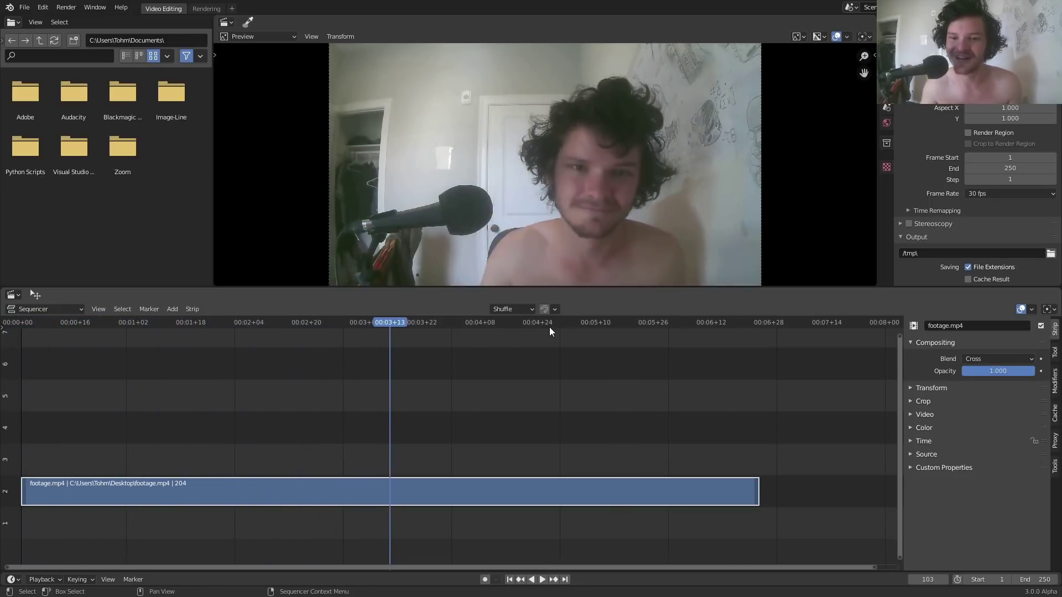
pyautogui.press('Escape')
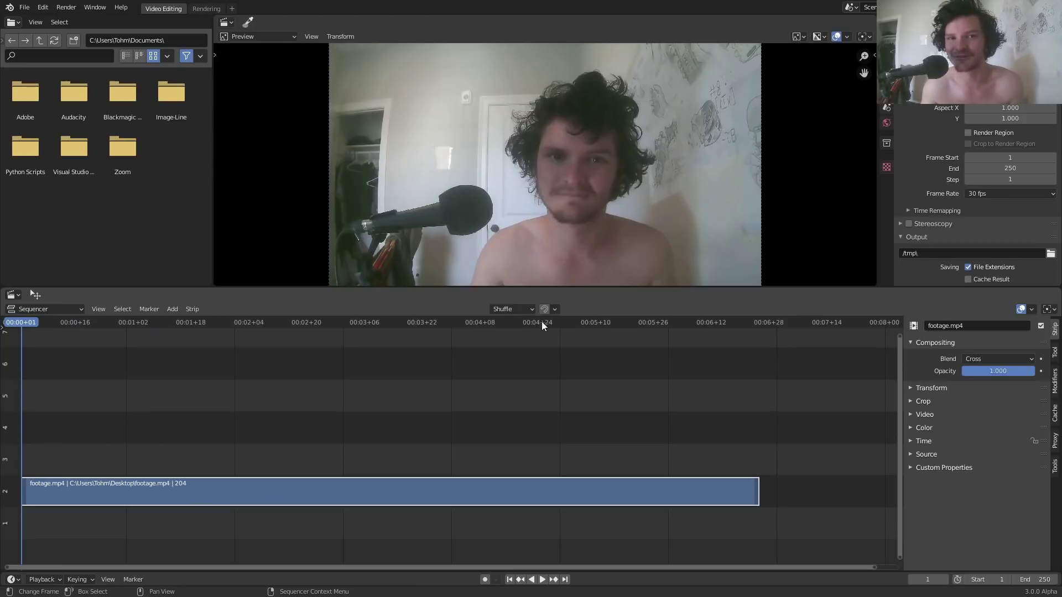
# Add a Text strip and move it up to channel 3 above the footage
pyautogui.click(177, 310)
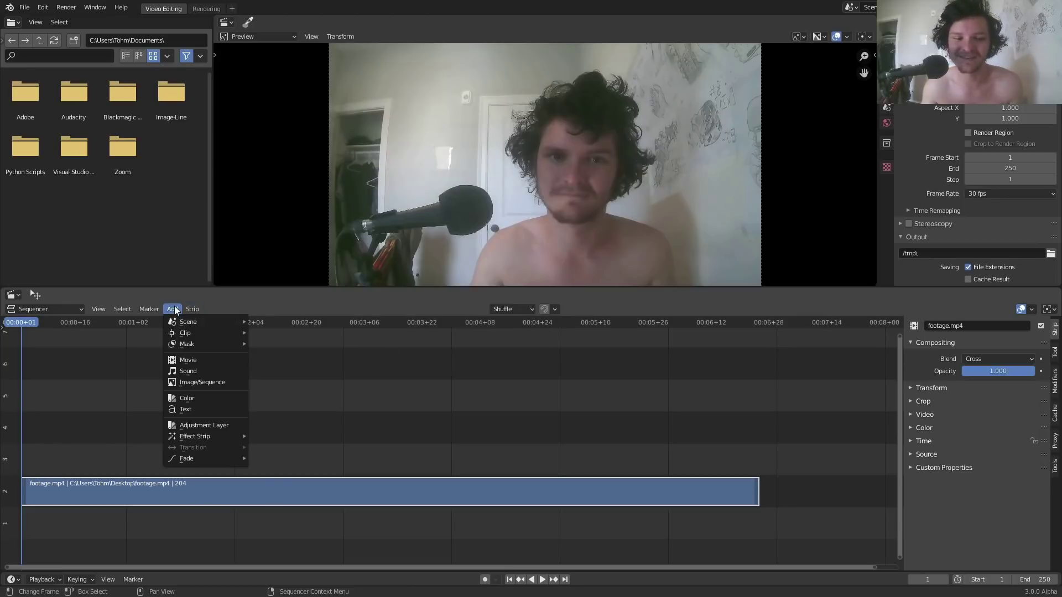
pyautogui.click(193, 409)
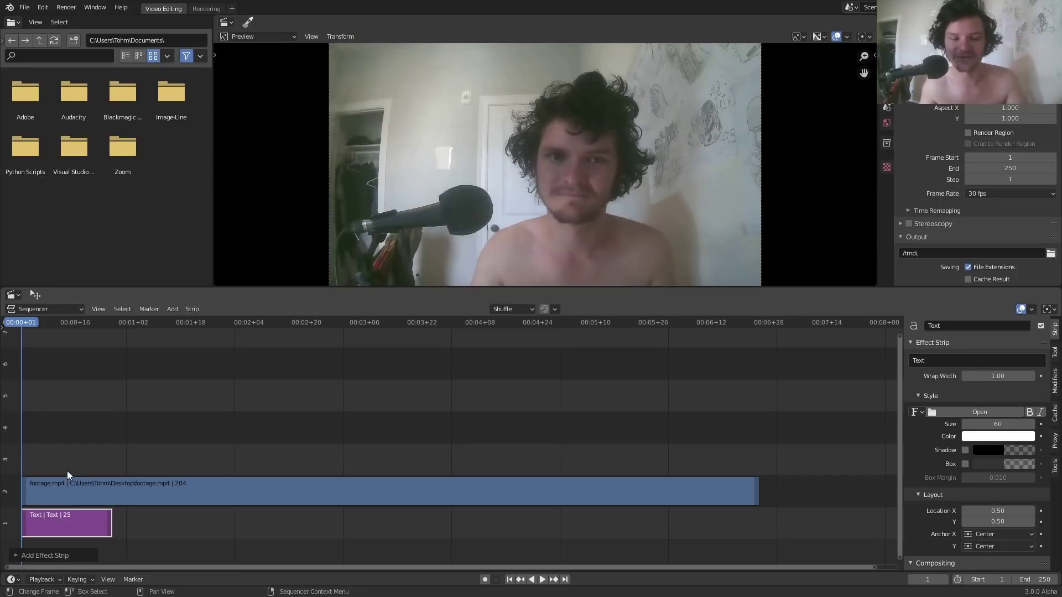
pyautogui.click(55, 494)
pyautogui.moveTo(57, 518)
pyautogui.mouseDown()
pyautogui.moveTo(57, 463)
pyautogui.moveTo(85, 484)
pyautogui.mouseUp()
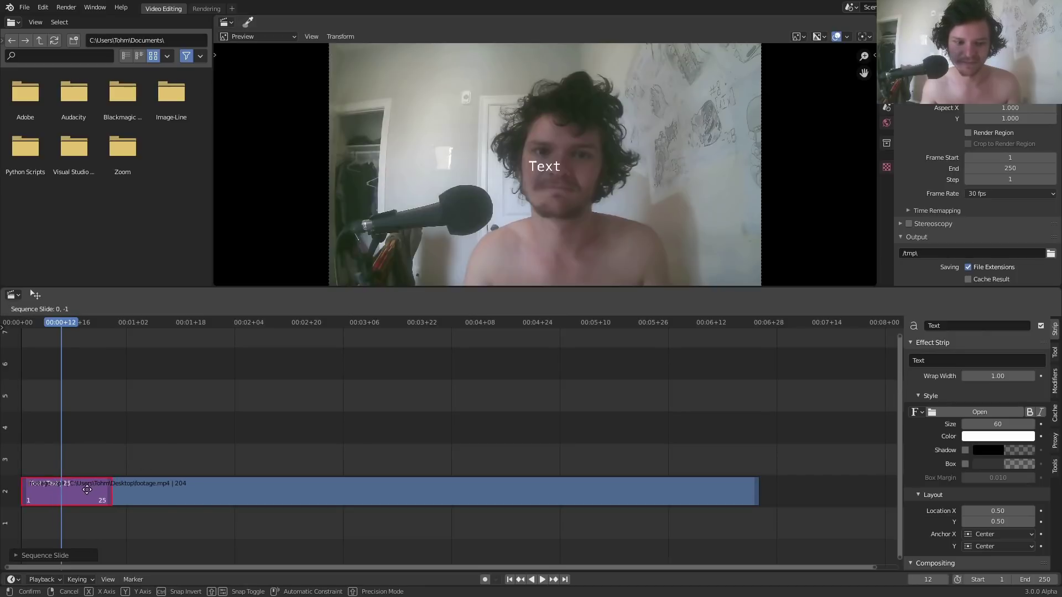
pyautogui.moveTo(87, 485); pyautogui.dragTo(81, 458)
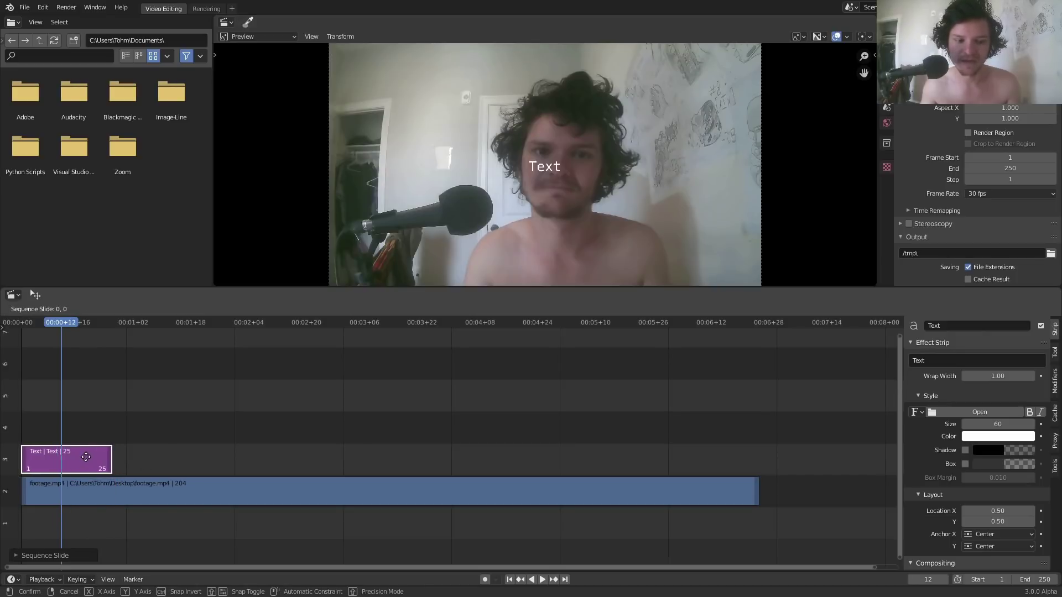
pyautogui.click(85, 457)
# Preview the text, then lengthen the Text strip to about 67 frames
pyautogui.press('space')
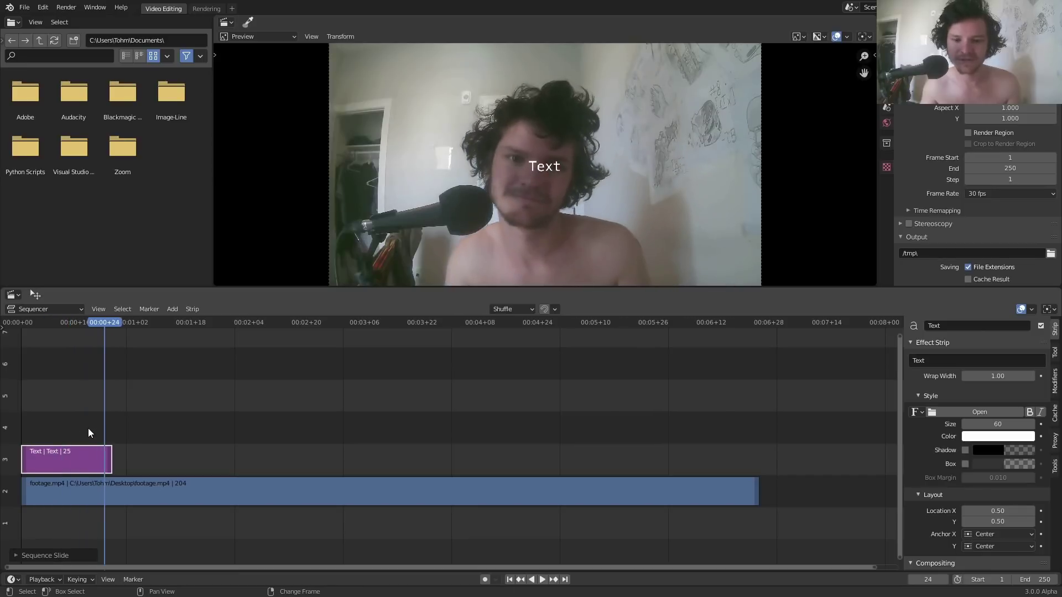
pyautogui.hotkey('shift', 'Left')
pyautogui.press('space')
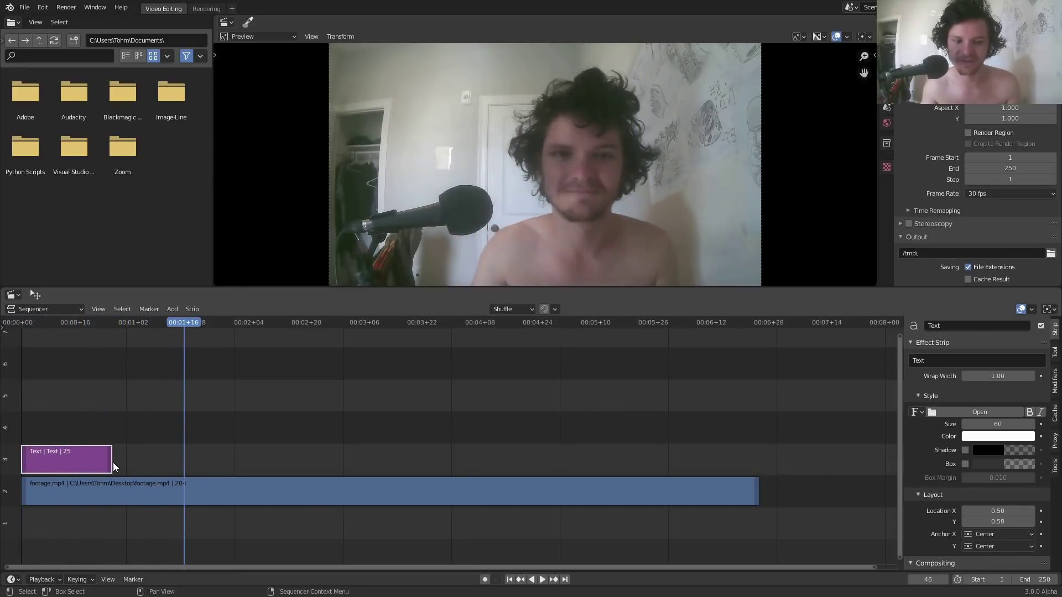
pyautogui.moveTo(111, 461); pyautogui.dragTo(261, 461)
pyautogui.press('space')
pyautogui.hotkey('shift', 'Left')
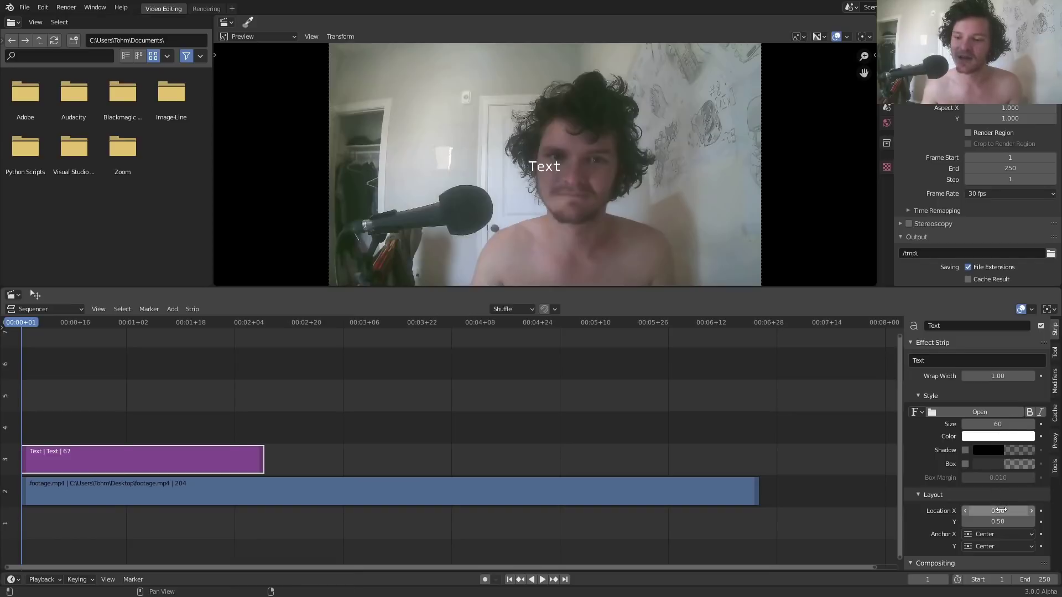
# Shift the text left and give it red colour, a shadow and a grey box
pyautogui.moveTo(996, 511); pyautogui.dragTo(983, 510)
pyautogui.press('space')
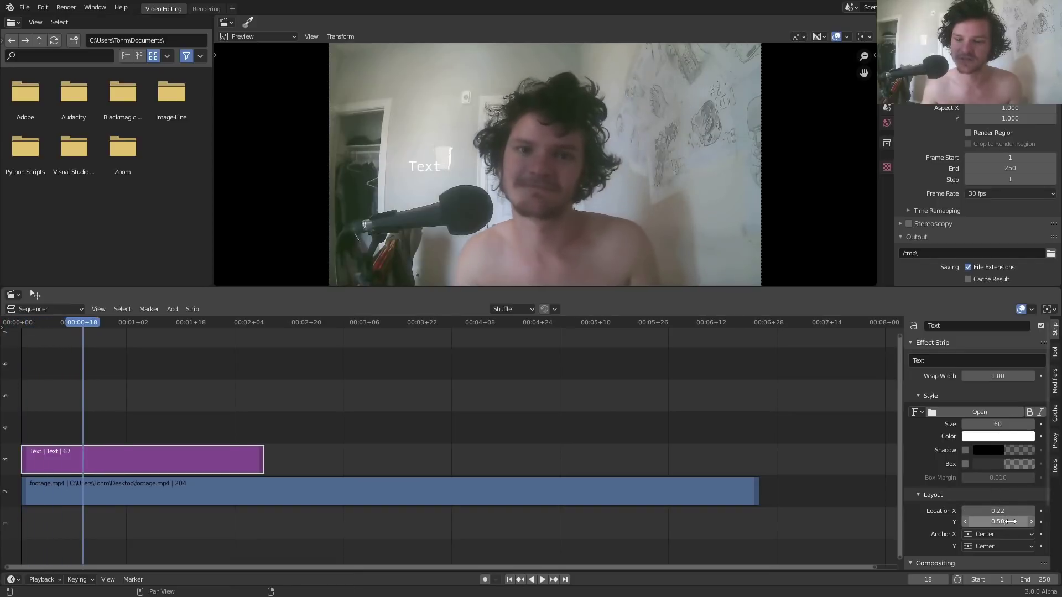
pyautogui.click(984, 437)
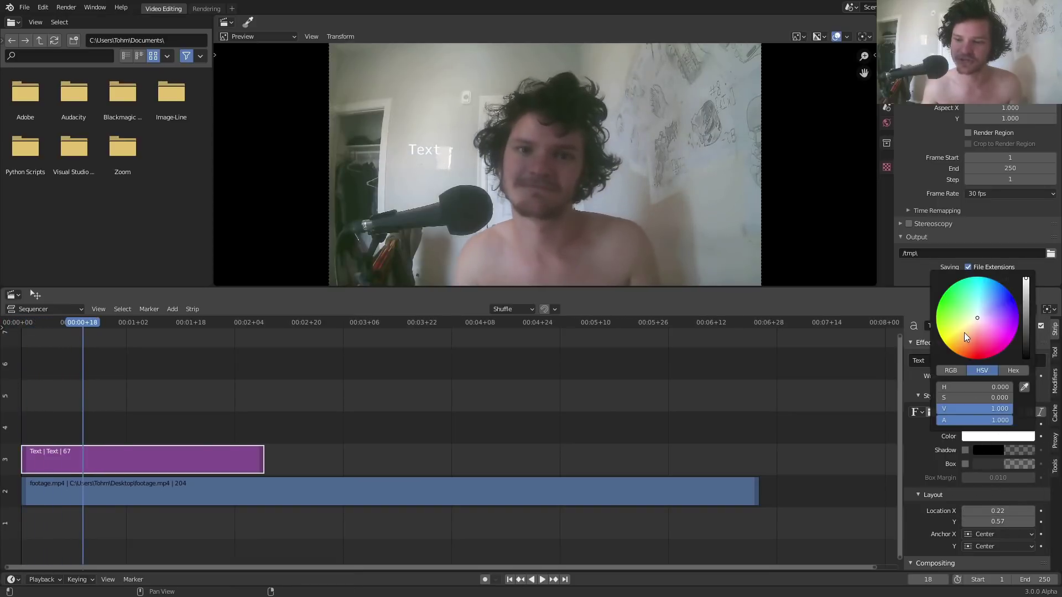
pyautogui.moveTo(964, 333); pyautogui.dragTo(965, 355)
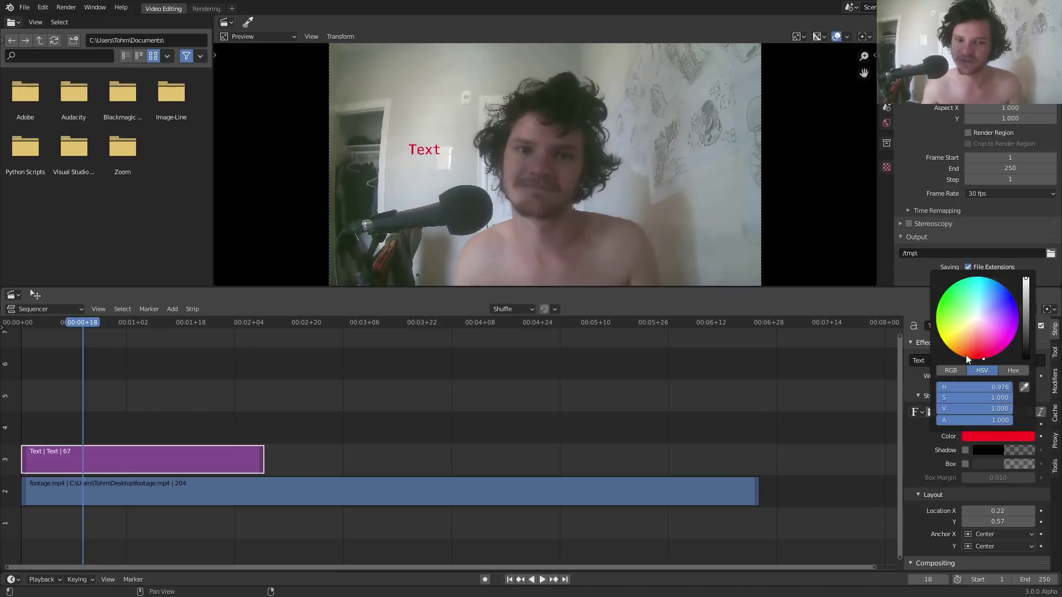
pyautogui.click(965, 451)
pyautogui.click(965, 464)
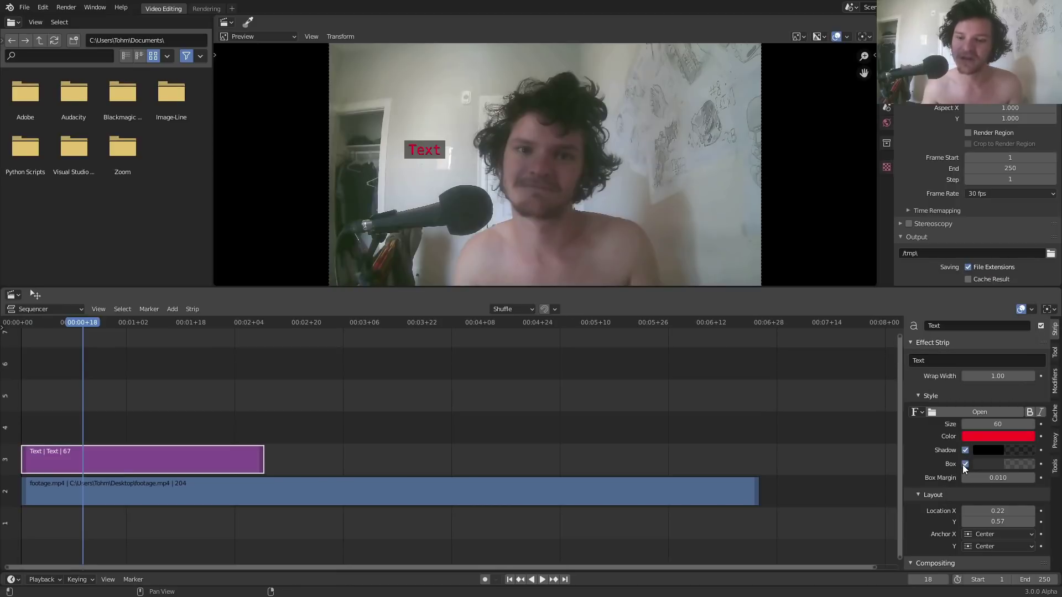
pyautogui.scroll(-2, 935, 427)
pyautogui.scroll(-1, 925, 506)
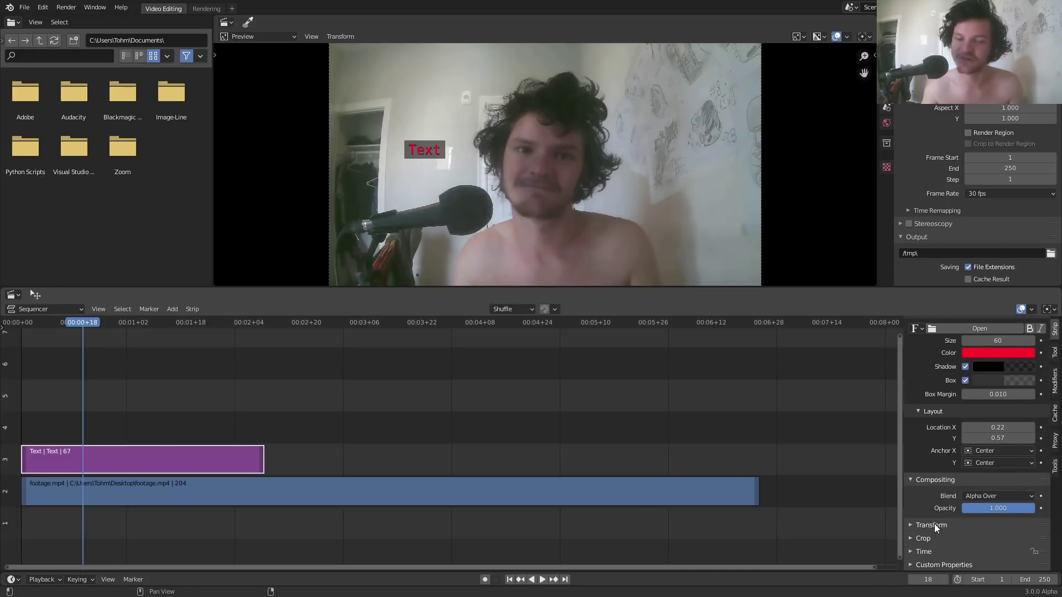
# Set the strip's Transform scale to 1.858 and Position X to 493 px
pyautogui.click(934, 523)
pyautogui.scroll(-2, 953, 513)
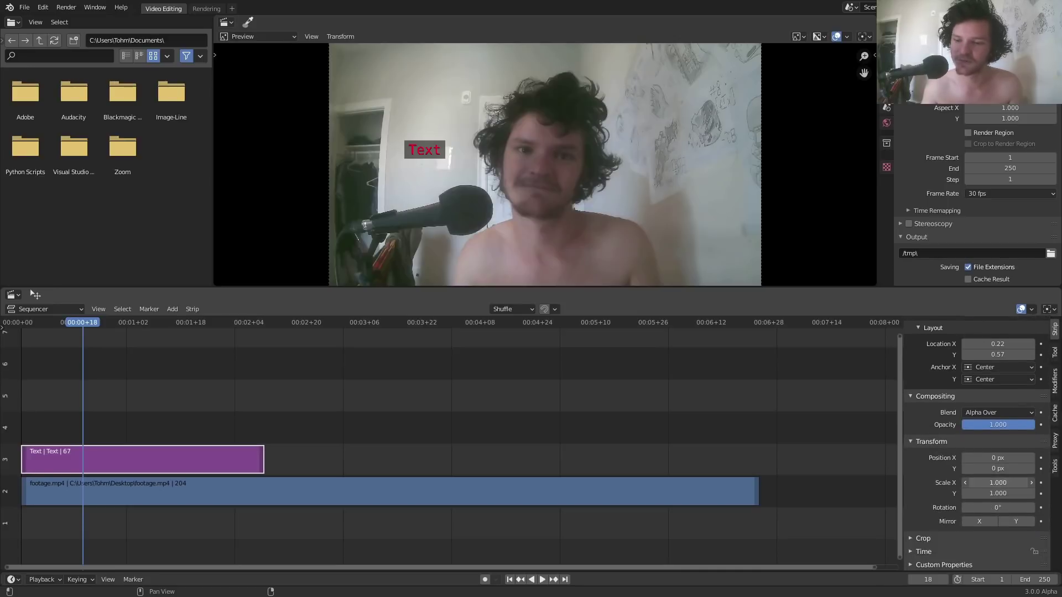
pyautogui.moveTo(996, 482)
pyautogui.mouseDown()
pyautogui.moveTo(988, 473)
pyautogui.moveTo(1028, 458)
pyautogui.mouseUp()
pyautogui.press('space')
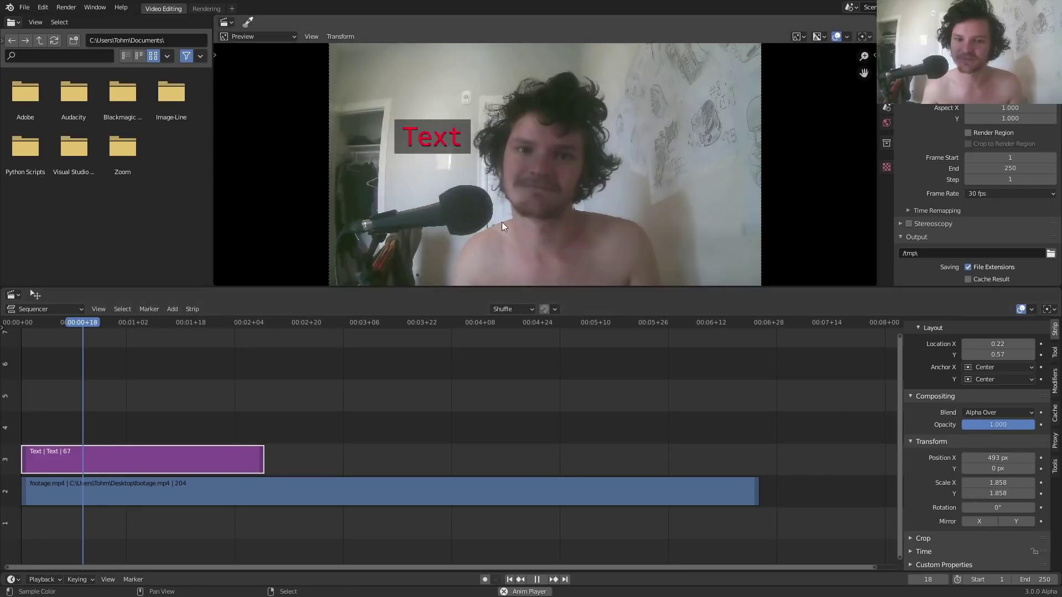
# Stop playback, rewind, and confirm the title text as 'something'
pyautogui.press('space')
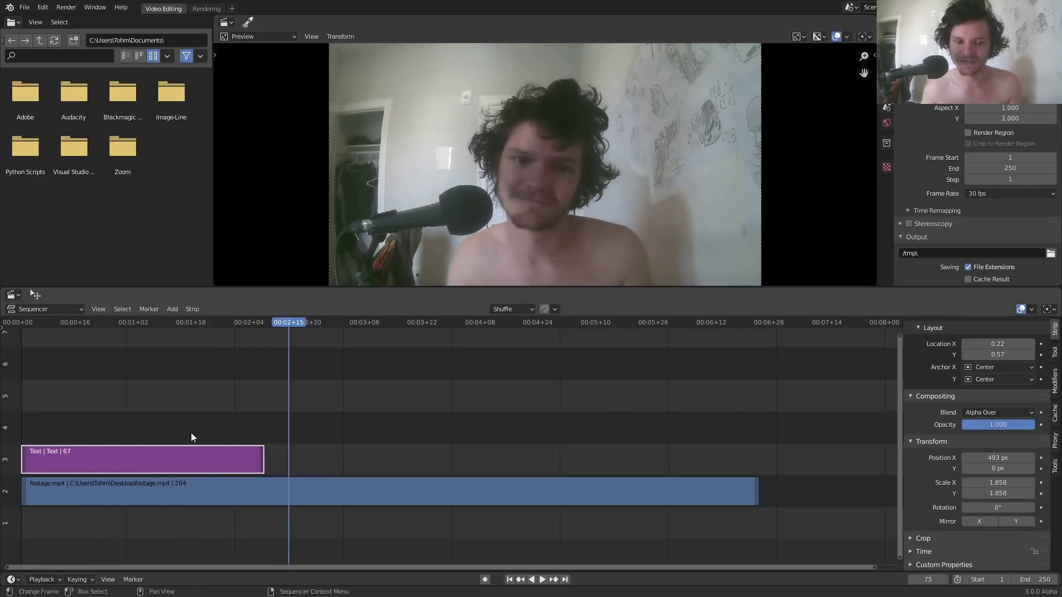
pyautogui.hotkey('shift', 'Left')
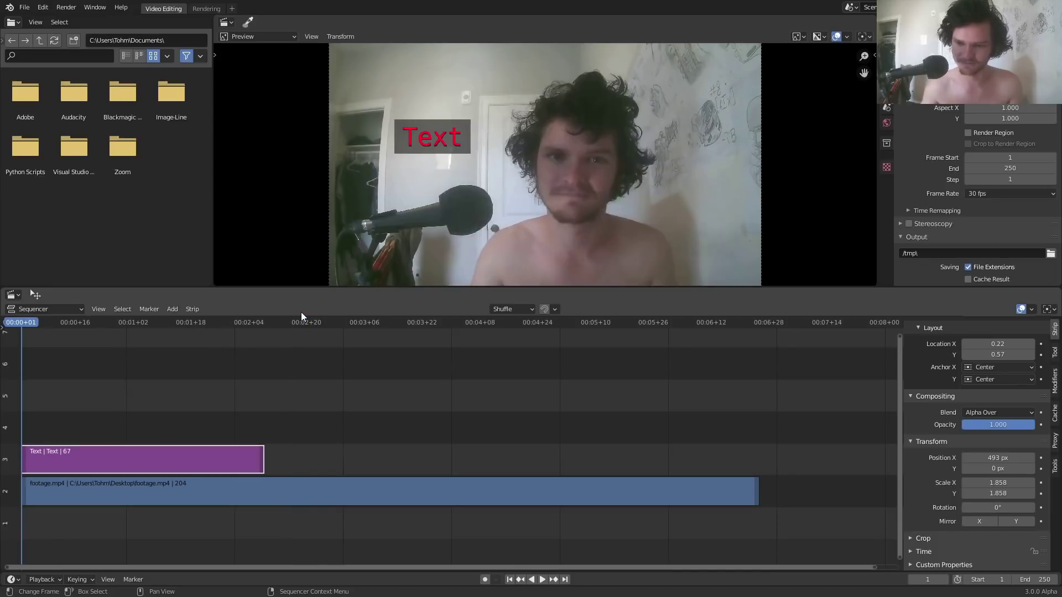
pyautogui.scroll(3, 1041, 457)
pyautogui.scroll(2, 1040, 458)
pyautogui.write('somethin')
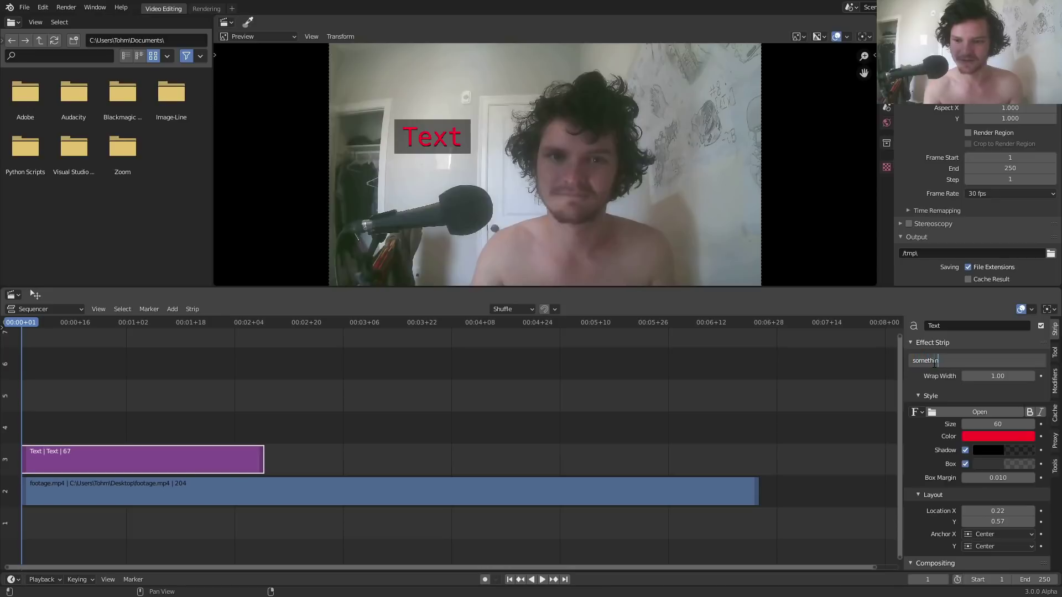
pyautogui.write('g')
pyautogui.press('Return')
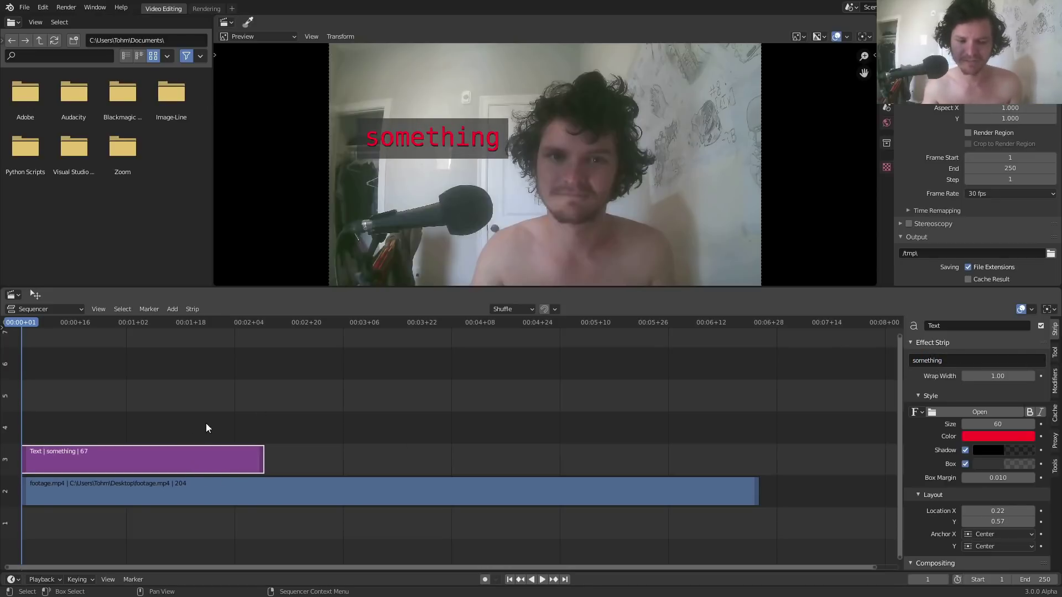
# Duplicate the 'something' strip onto channel 4 and change its text to 'else'
pyautogui.hotkey('shift', 'd')
pyautogui.click(199, 411)
pyautogui.press('space')
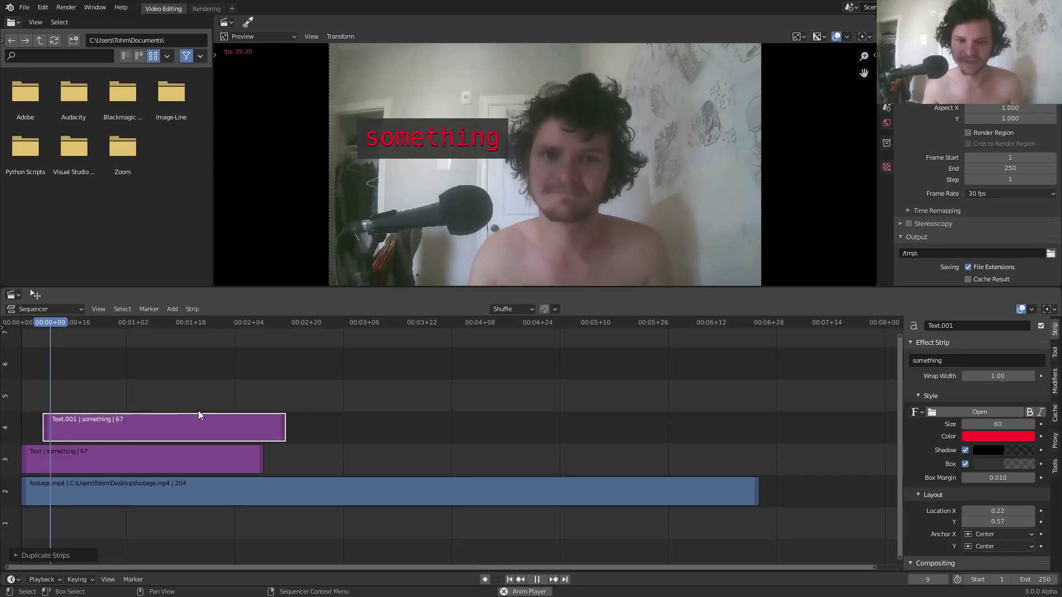
pyautogui.press('space')
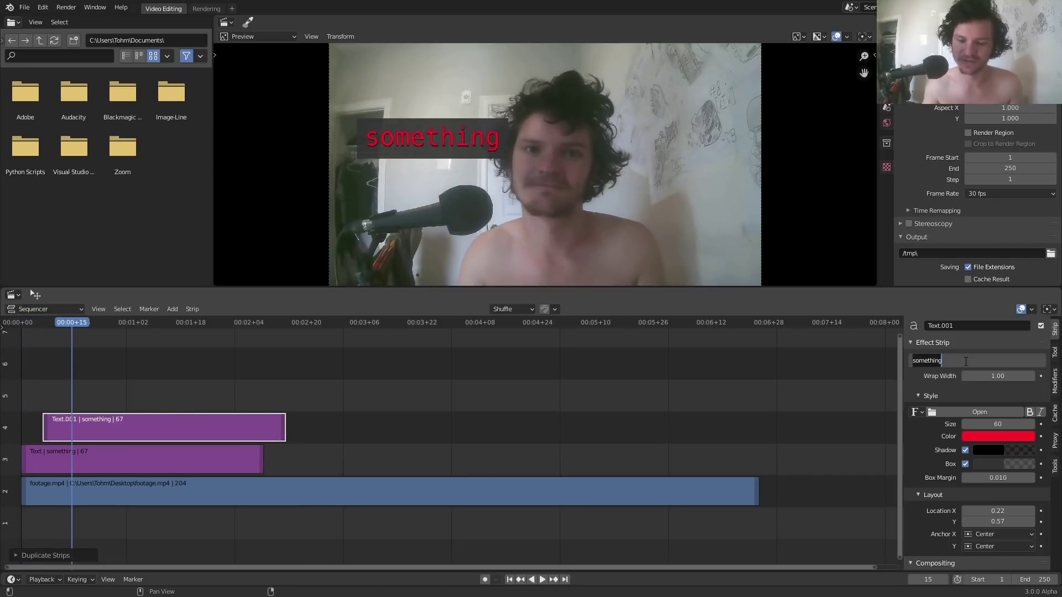
pyautogui.write('els')
pyautogui.press('Return')
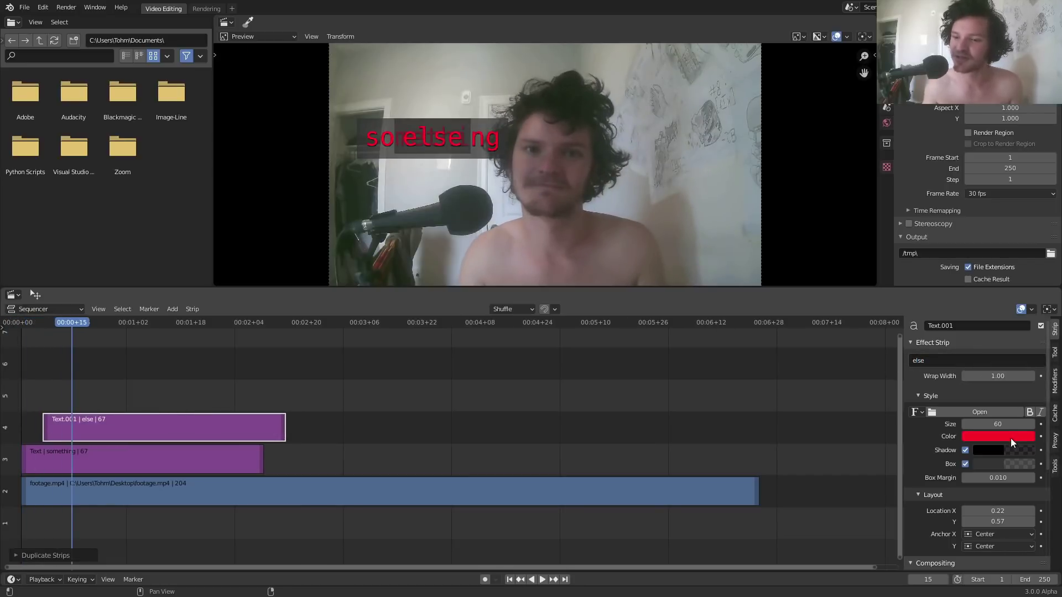
# Make the 'else' text yellow and shift it right and down to 601 px
pyautogui.click(1010, 437)
pyautogui.click(987, 336)
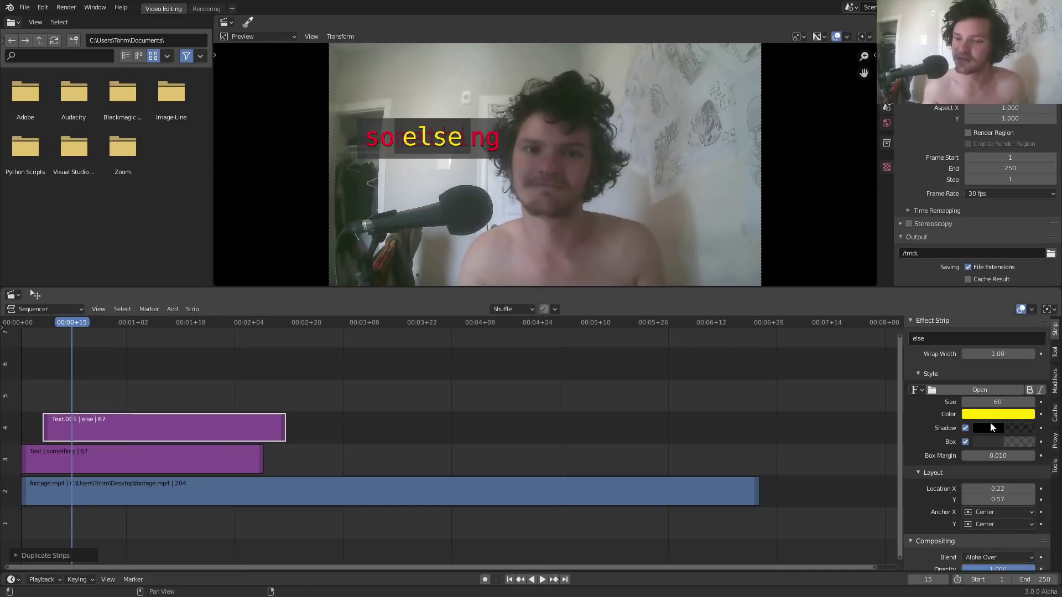
pyautogui.scroll(-3, 990, 421)
pyautogui.scroll(-2, 1006, 513)
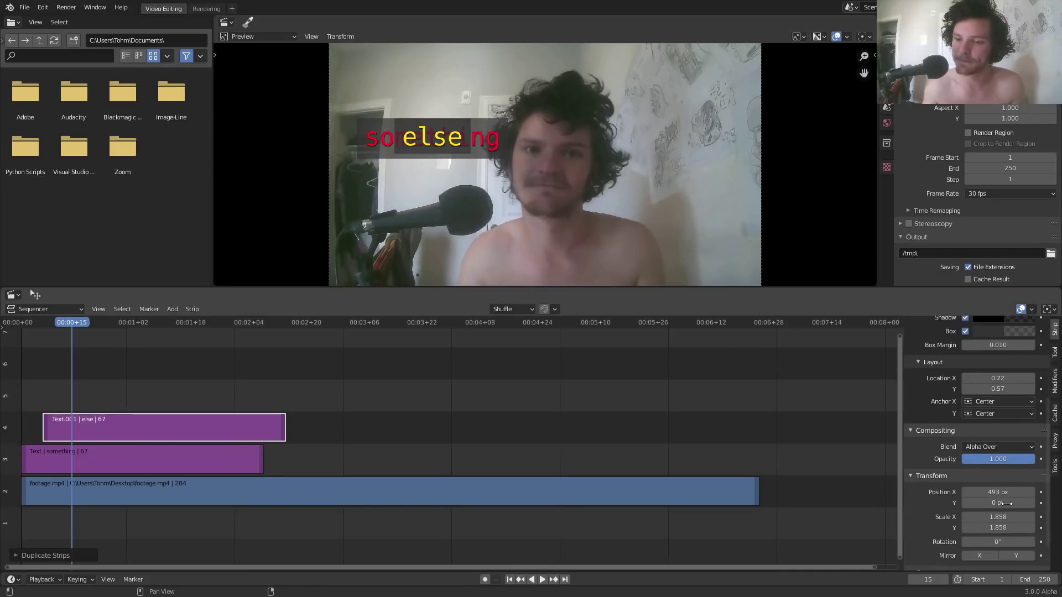
pyautogui.moveTo(1000, 470)
pyautogui.mouseDown()
pyautogui.moveTo(1029, 470)
pyautogui.moveTo(971, 481)
pyautogui.mouseUp()
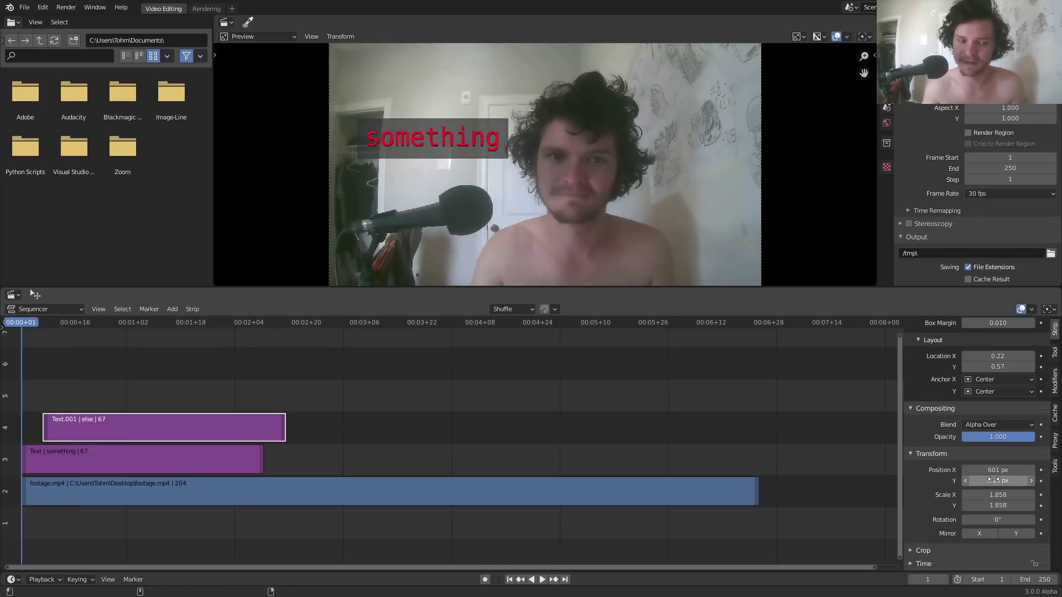
# Keyframe the 'something' text's location so it slides right across the face
pyautogui.press('space')
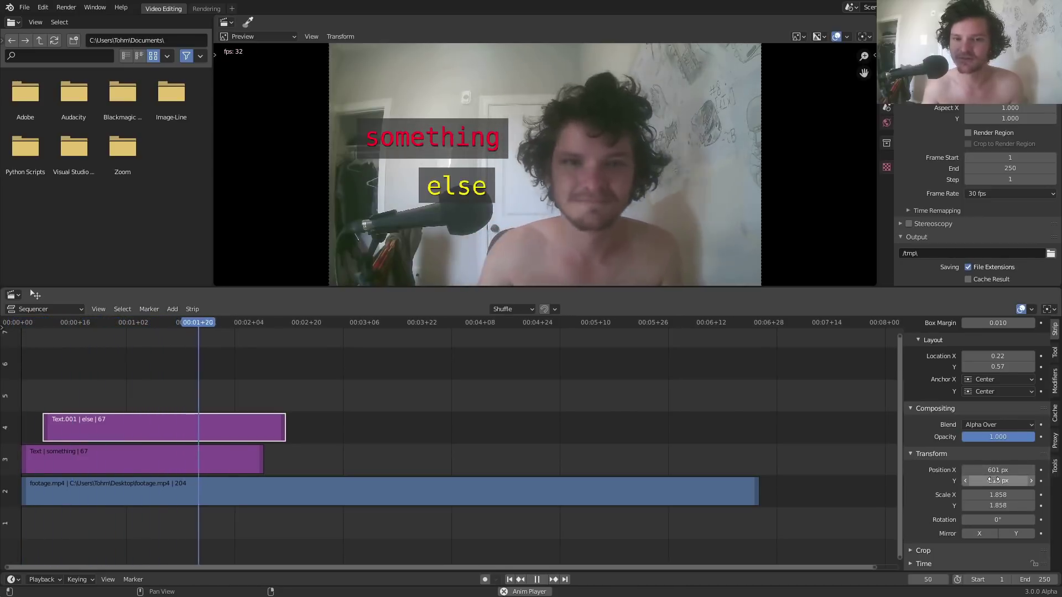
pyautogui.press('Escape')
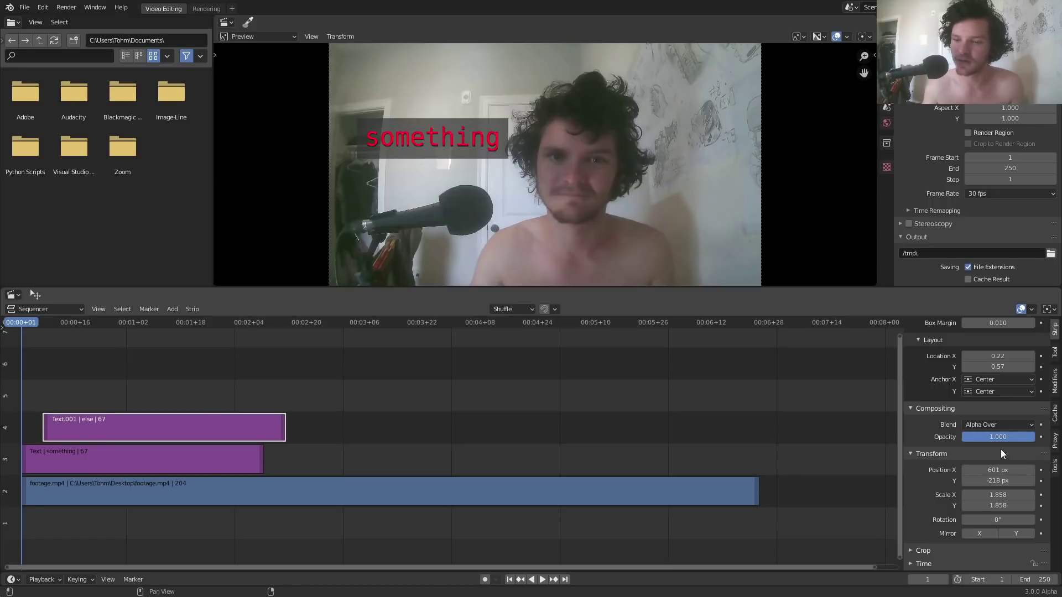
pyautogui.click(151, 459)
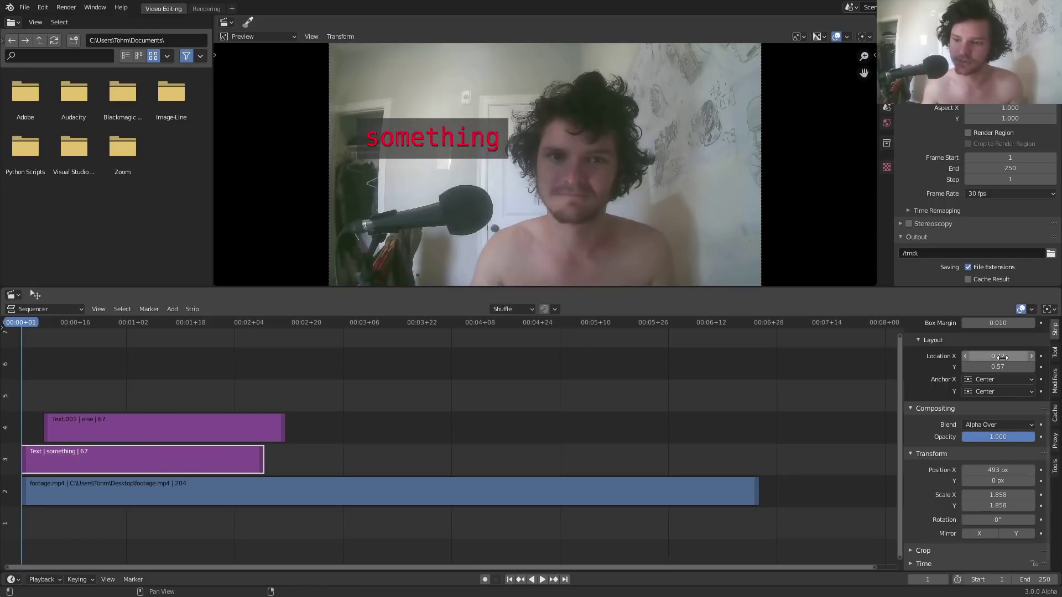
pyautogui.press('i')
pyautogui.press('space')
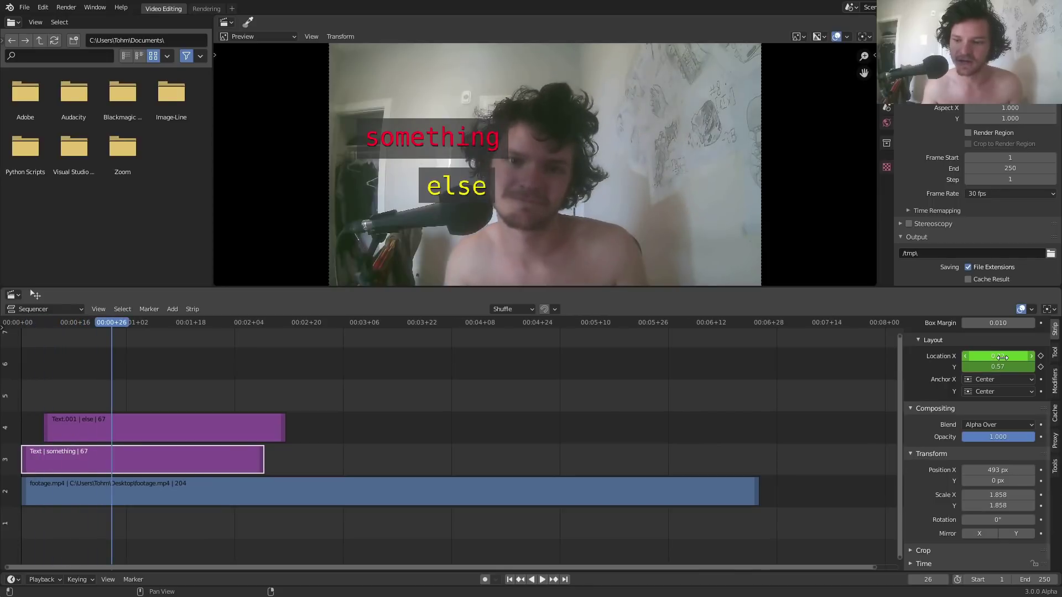
pyautogui.moveTo(1002, 356); pyautogui.dragTo(1000, 356)
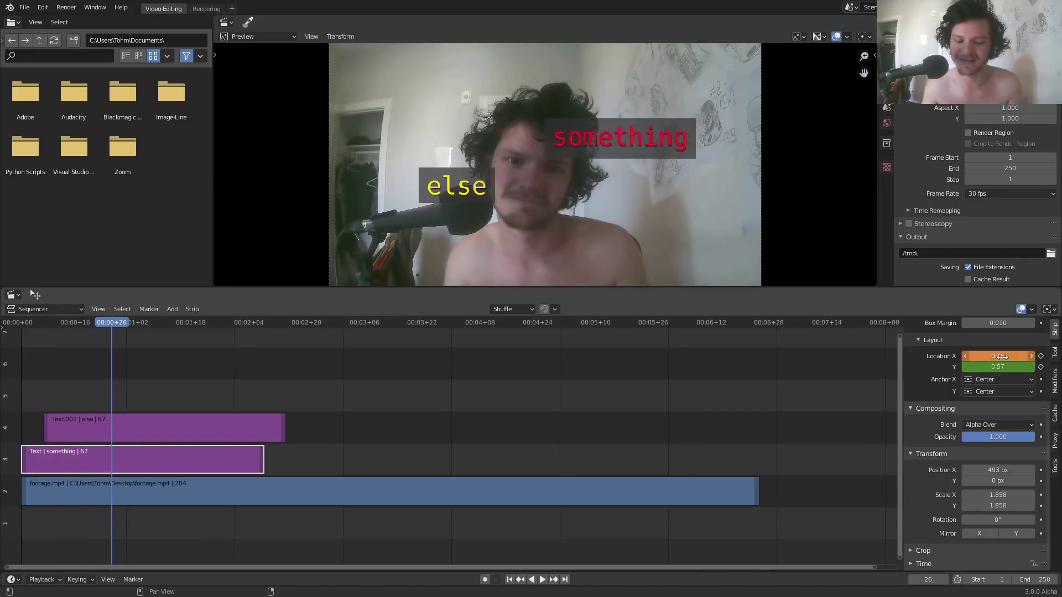
pyautogui.hotkey('shift', 'Left')
pyautogui.press('space')
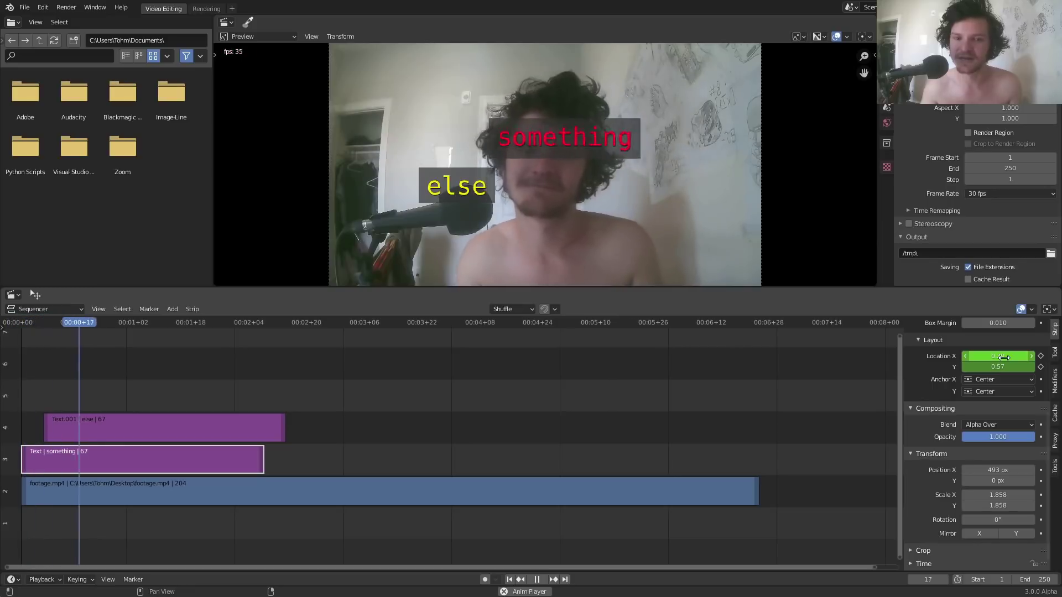
pyautogui.hotkey('shift', 'Left')
pyautogui.hotkey('shift', 'Left')
# Trim the 'else' strip to 29 frames at the playhead and replay the edit
pyautogui.press('space')
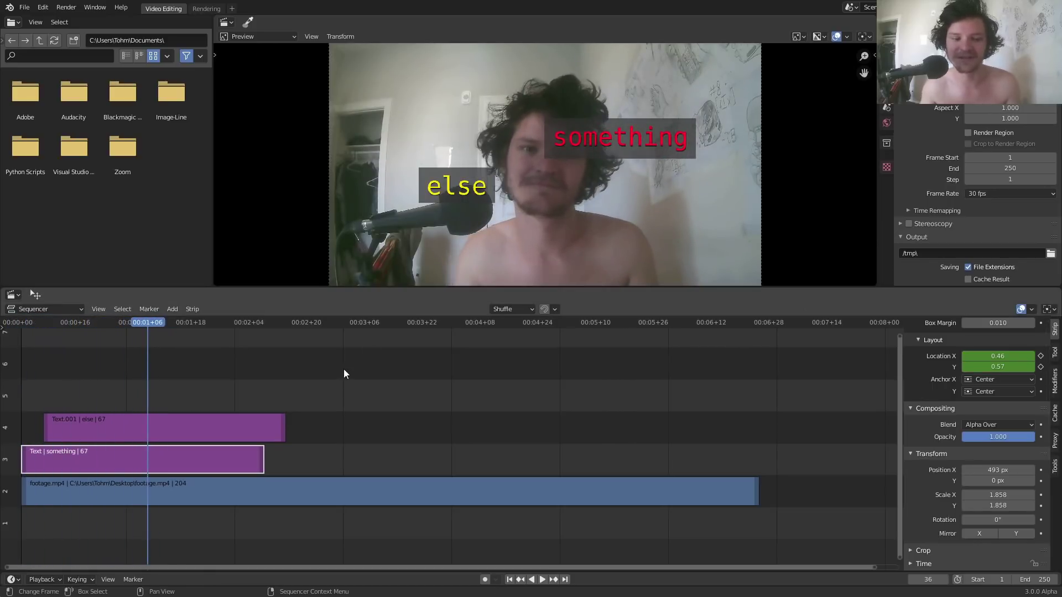
pyautogui.moveTo(282, 428); pyautogui.dragTo(146, 429)
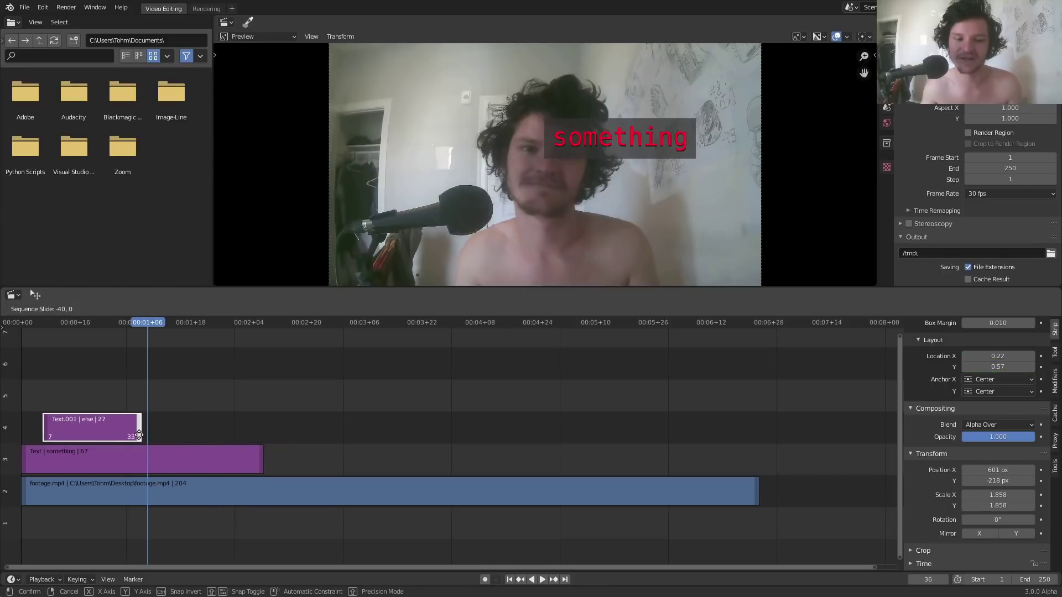
pyautogui.hotkey('shift', 'Left')
pyautogui.press('space')
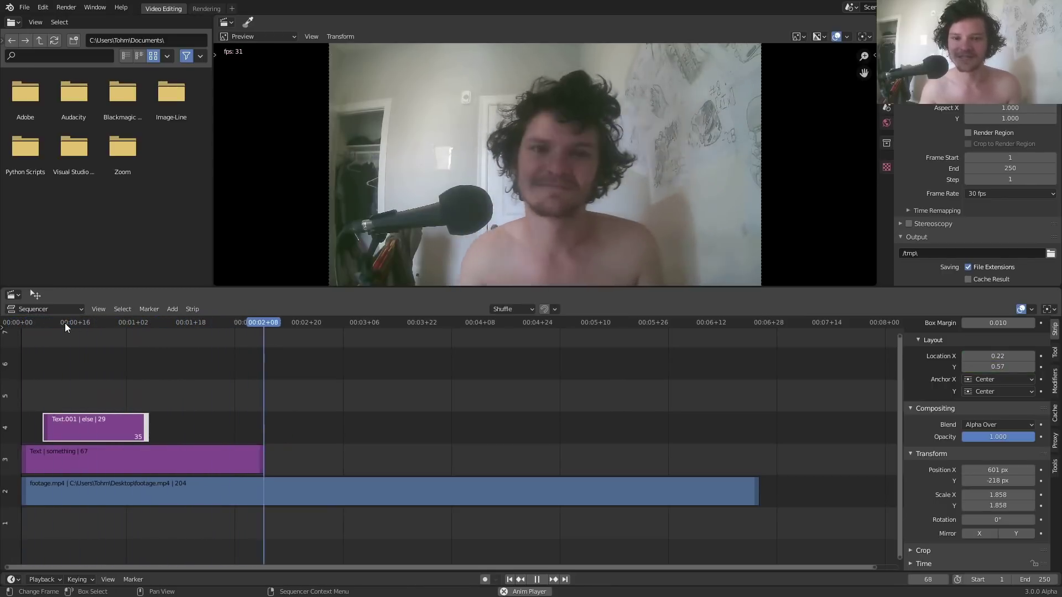
# Stop playback at frame 81 and switch to the VSE_Transform_Tools GitHub page
pyautogui.press('space')
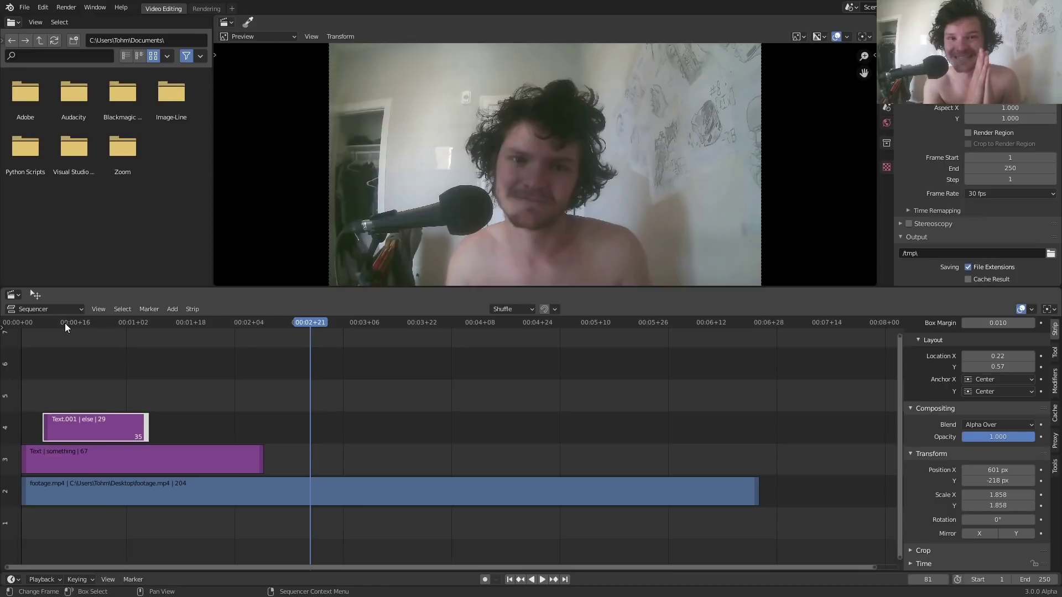
pyautogui.hotkey('alt', 'Tab')
pyautogui.scroll(-2, 430, 291)
pyautogui.scroll(1, 430, 295)
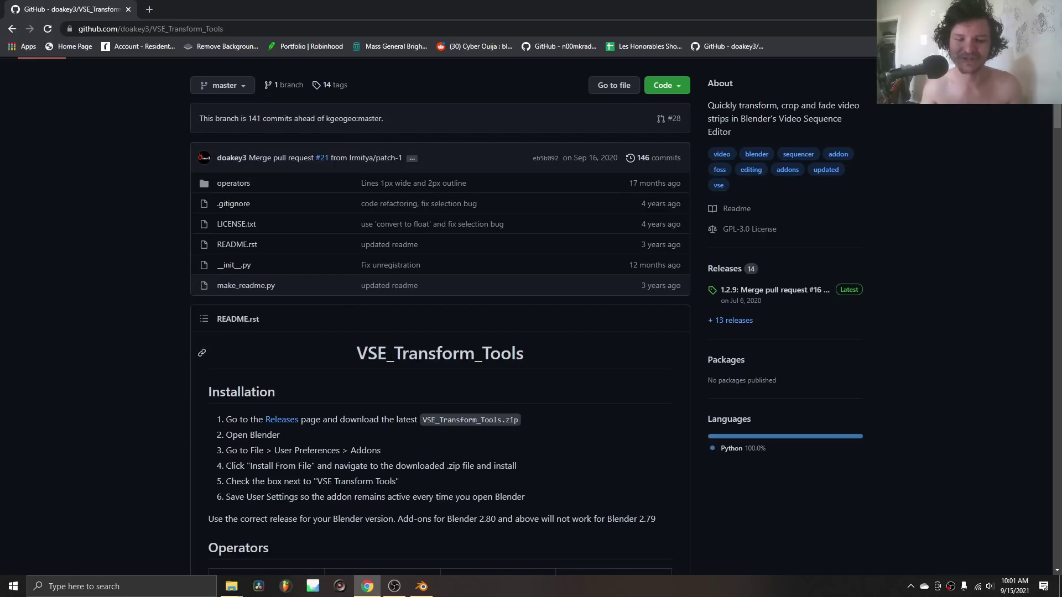
pyautogui.scroll(2, 556, 324)
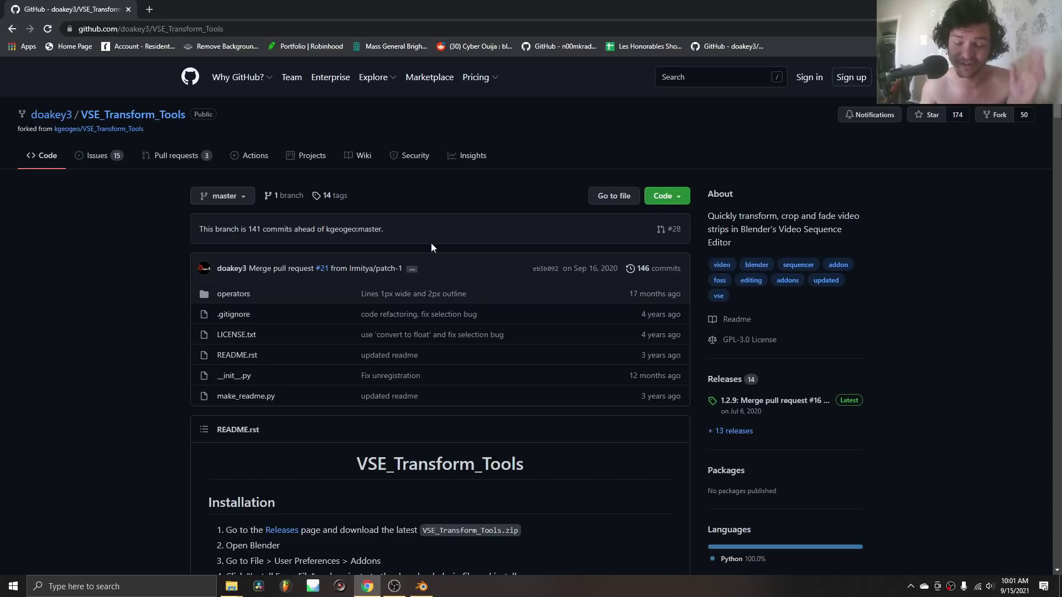
# Download the VSE_Transform_Tools repository as a ZIP and return to Blender
pyautogui.click(674, 196)
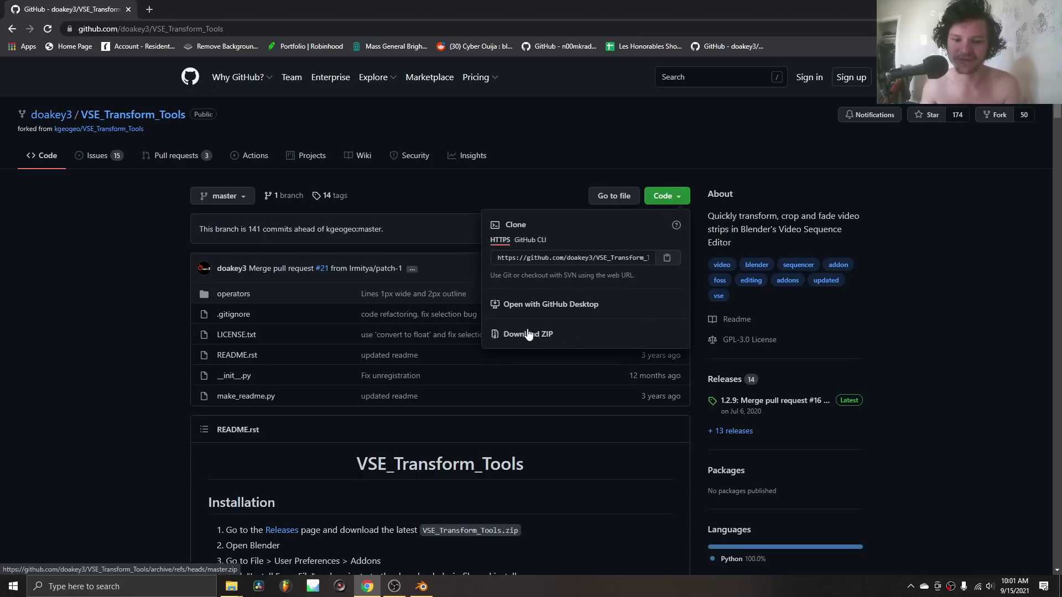
pyautogui.click(95, 302)
pyautogui.click(420, 586)
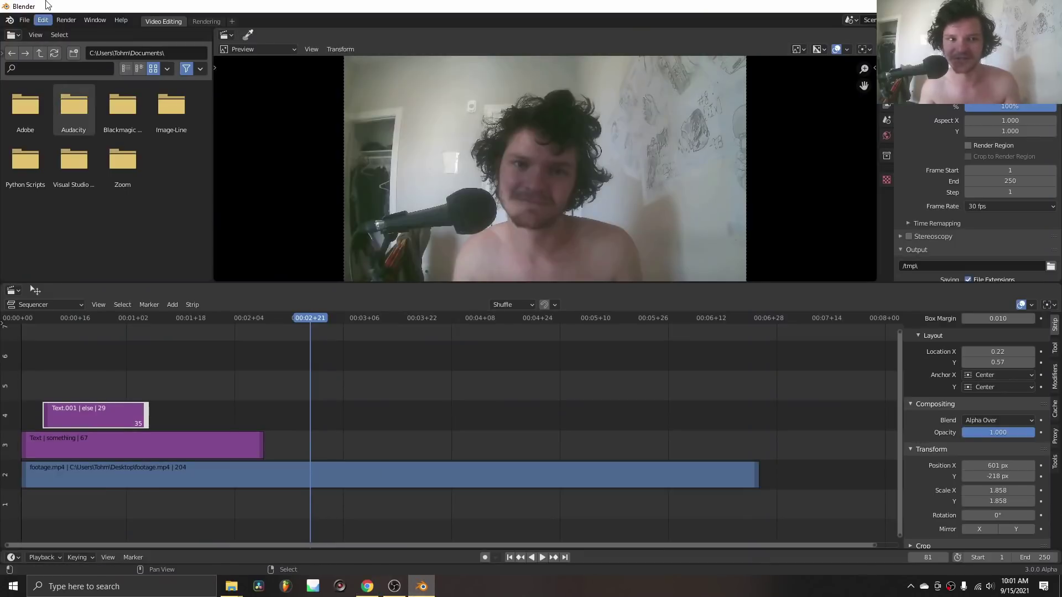
# Install the VSE_Transform_Tools zip from the Desktop via Preferences > Add-ons
pyautogui.click(50, 20)
pyautogui.click(69, 191)
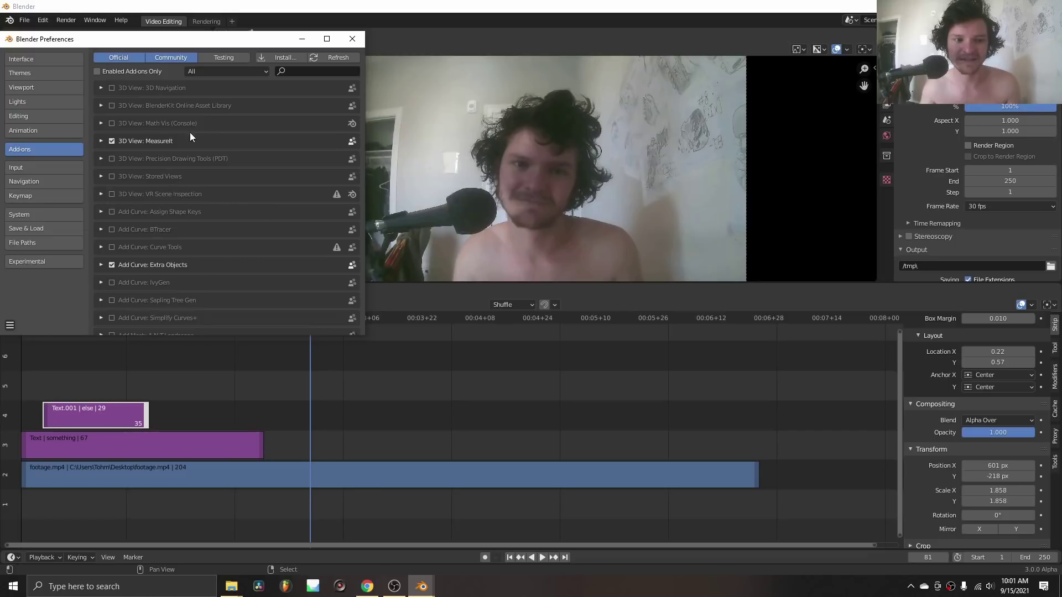
pyautogui.click(286, 58)
pyautogui.click(42, 261)
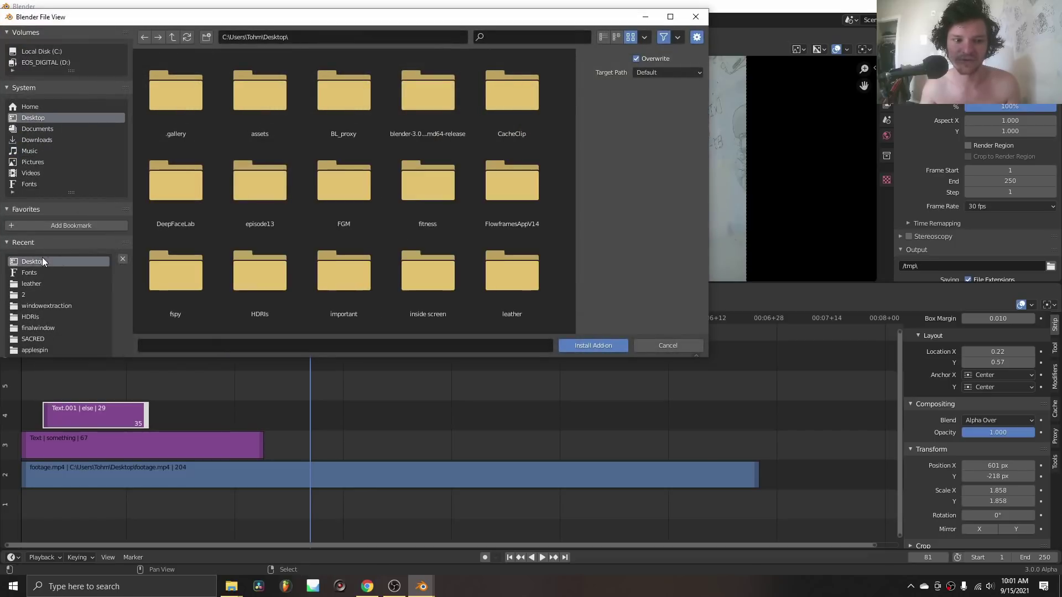
pyautogui.click(530, 37)
pyautogui.write('vse')
pyautogui.doubleClick(190, 102)
# Find and enable the VSE Transform Tools add-on, then close Preferences
pyautogui.click(307, 73)
pyautogui.write('vse')
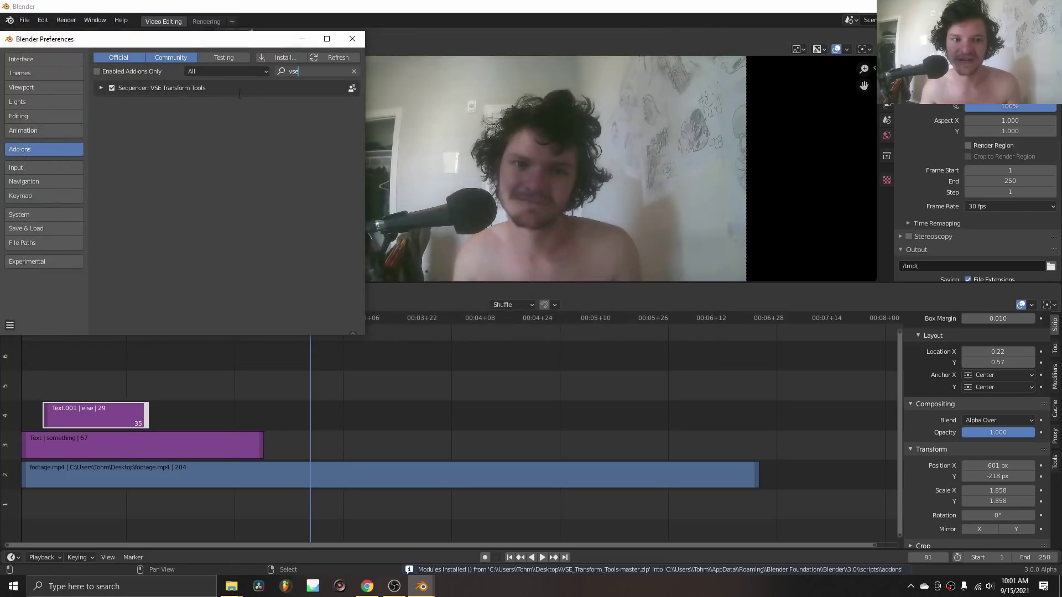
pyautogui.click(110, 87)
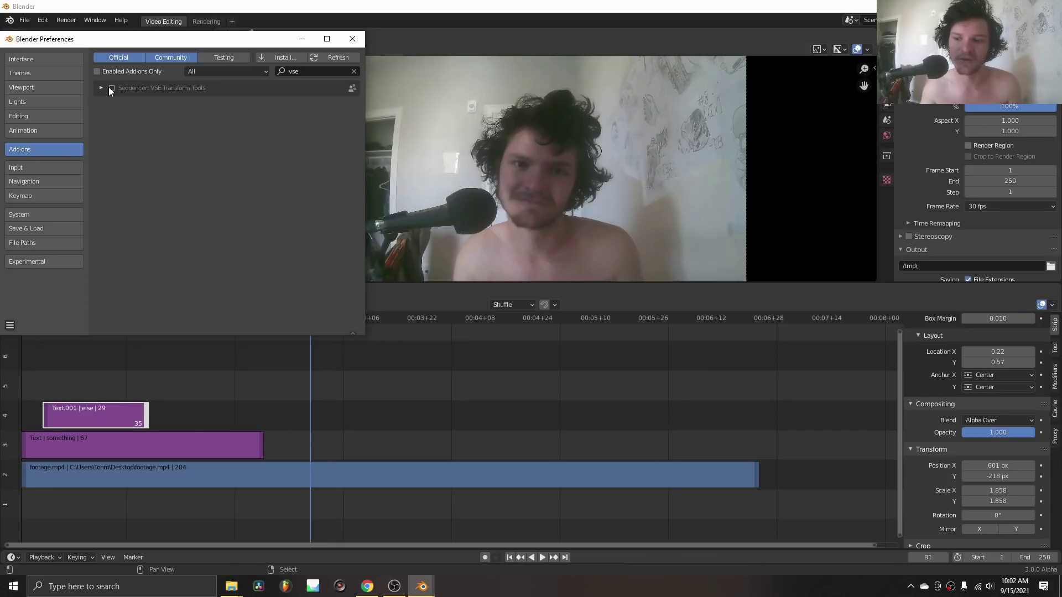
pyautogui.click(110, 87)
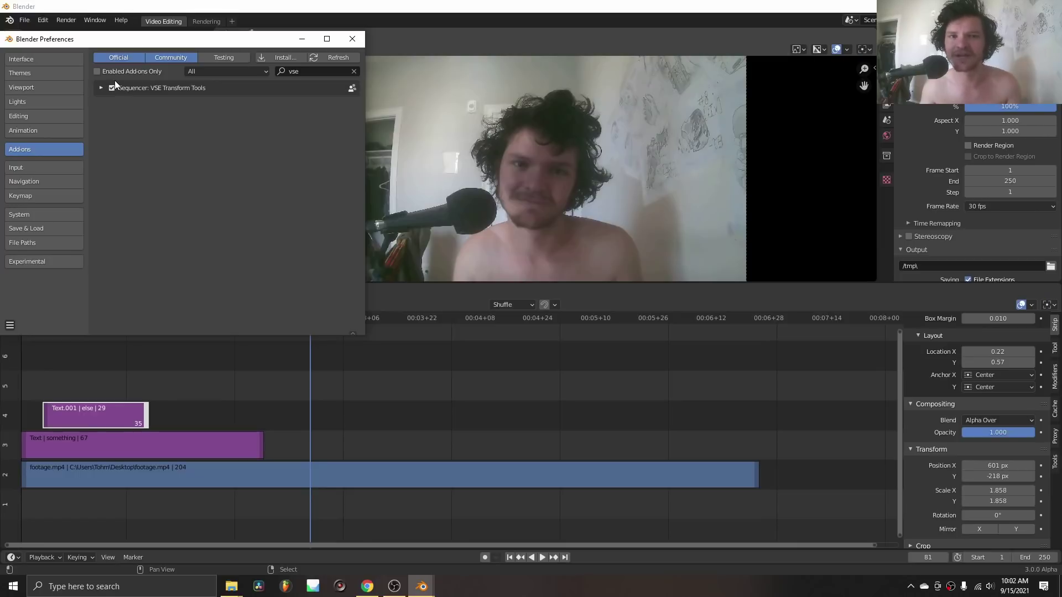
pyautogui.click(352, 39)
# Delete the 'else' and 'something' text strips and rewind to frame 1
pyautogui.hotkey('shift', 'Left')
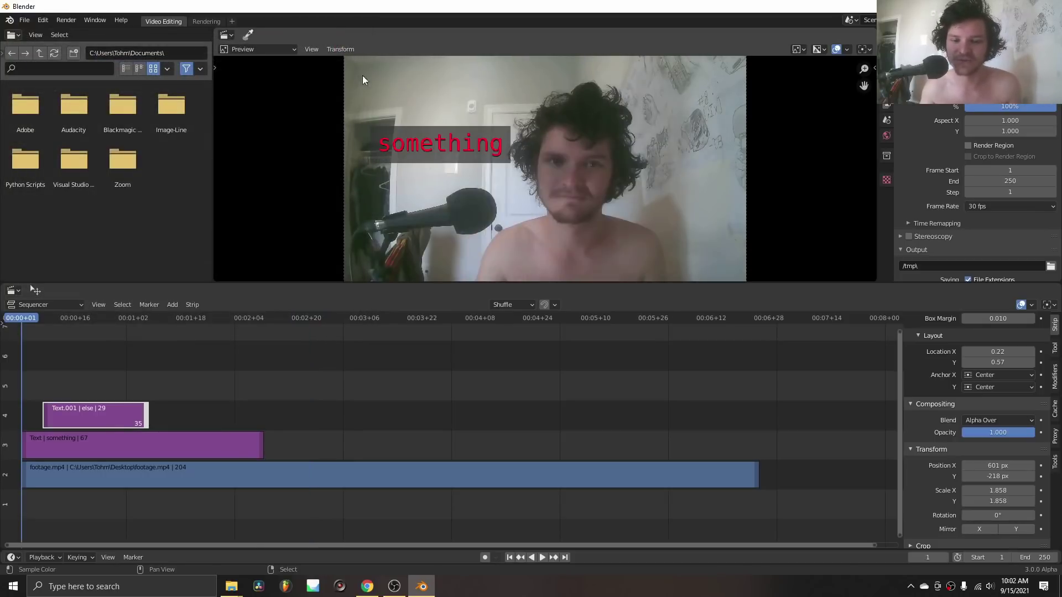
pyautogui.press('Delete')
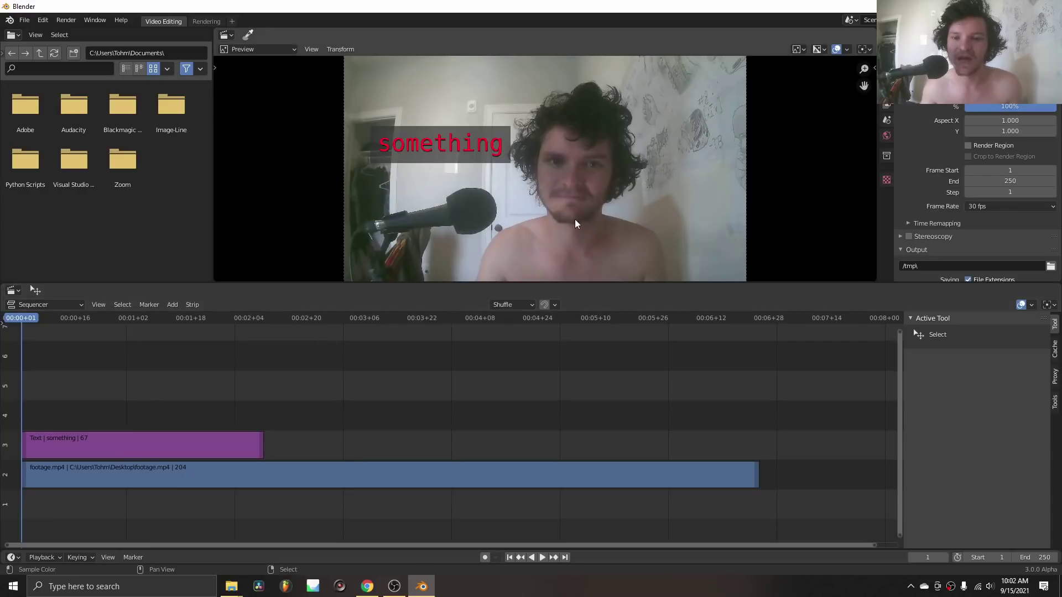
pyautogui.press('space')
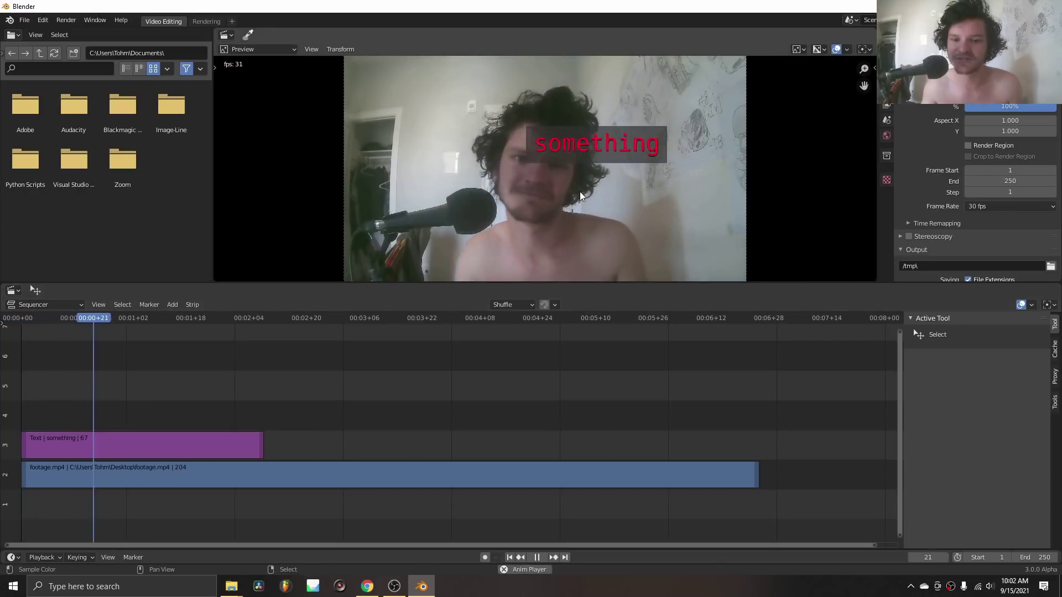
pyautogui.click(172, 452)
pyautogui.press('Delete')
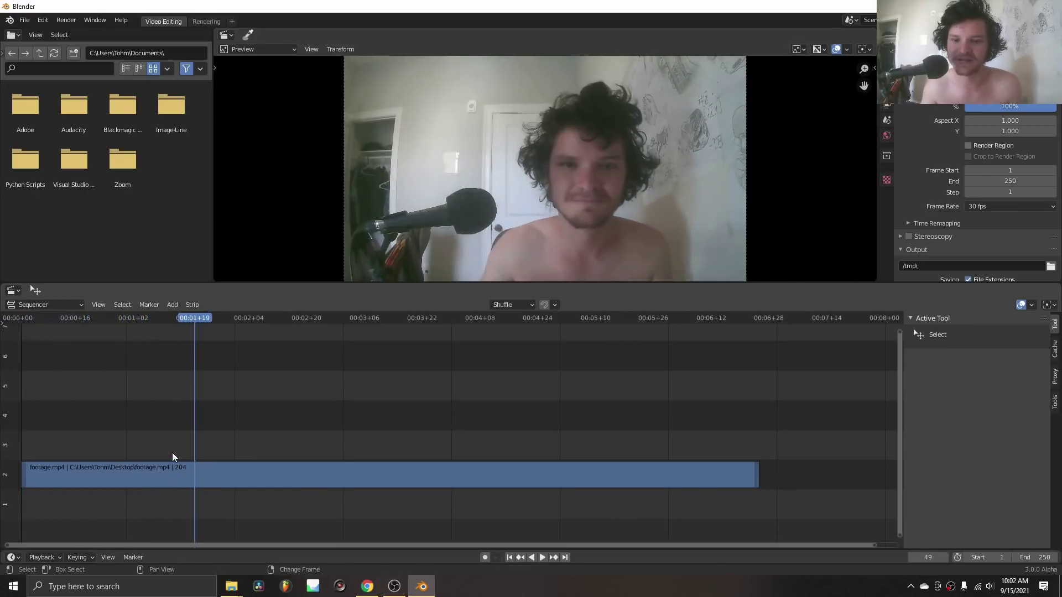
pyautogui.hotkey('shift', 'Left')
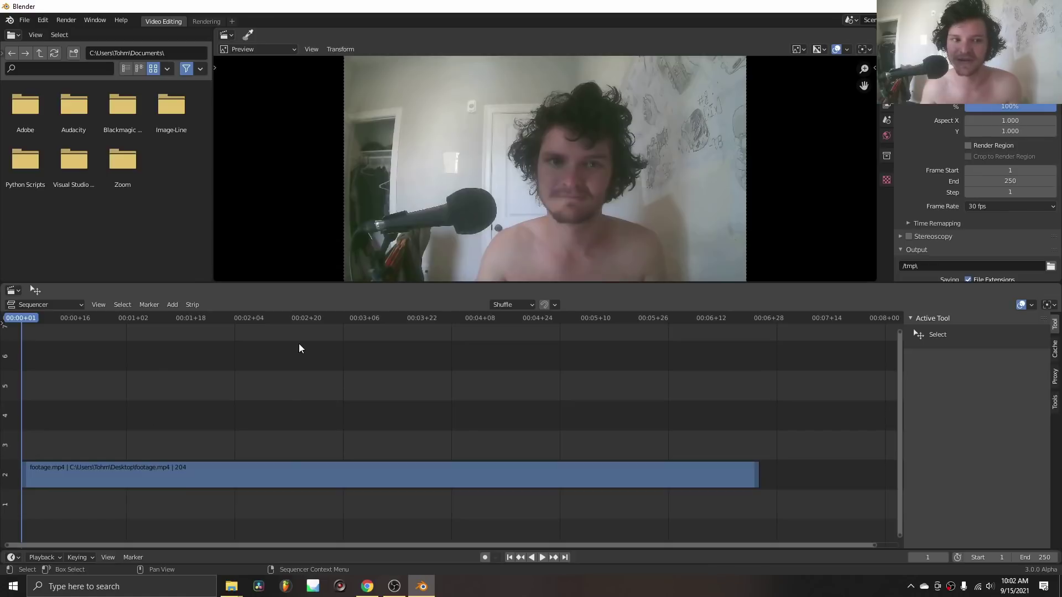
# Add a Motion Tracking workspace and load footage.mp4 from the Desktop as the clip
pyautogui.click(233, 20)
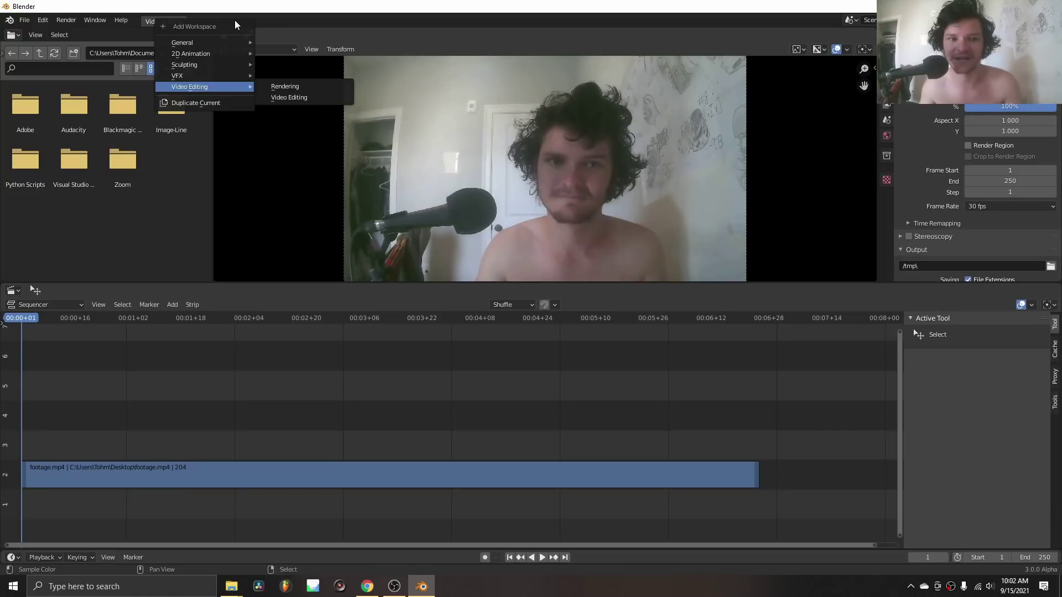
pyautogui.moveTo(199, 75)
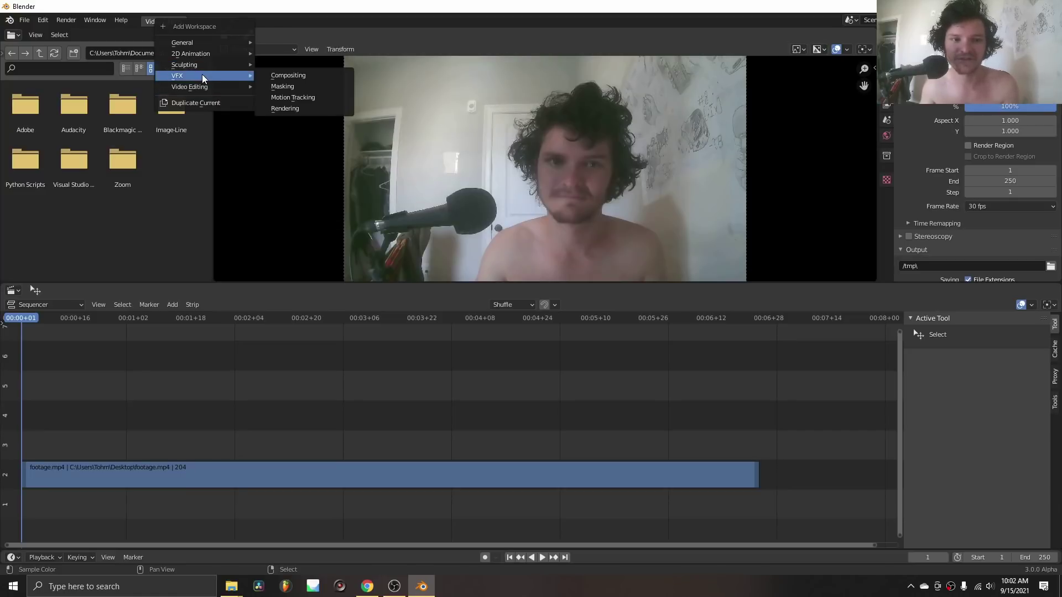
pyautogui.click(305, 97)
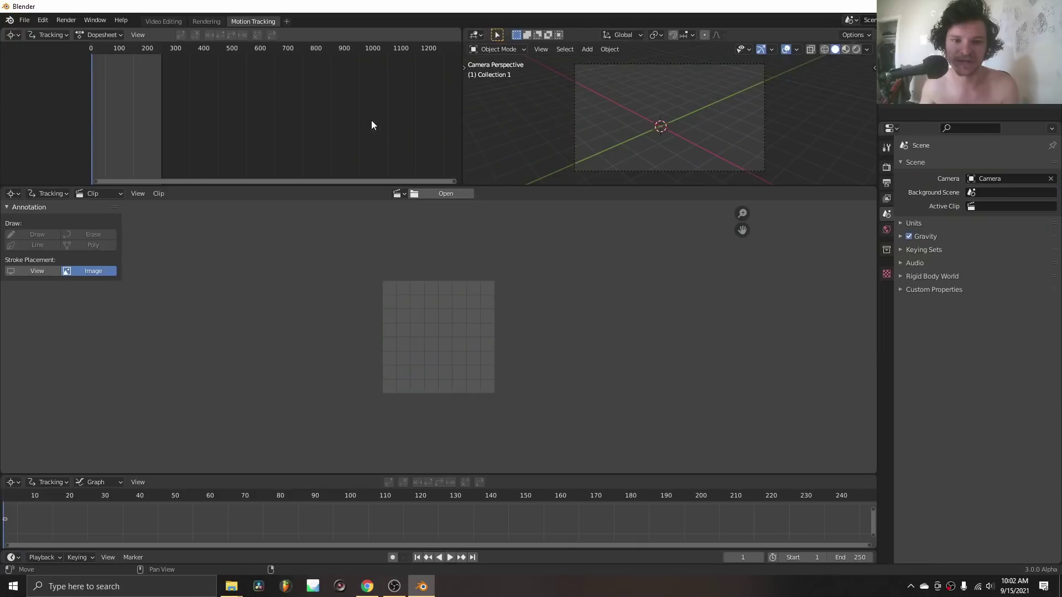
pyautogui.click(397, 193)
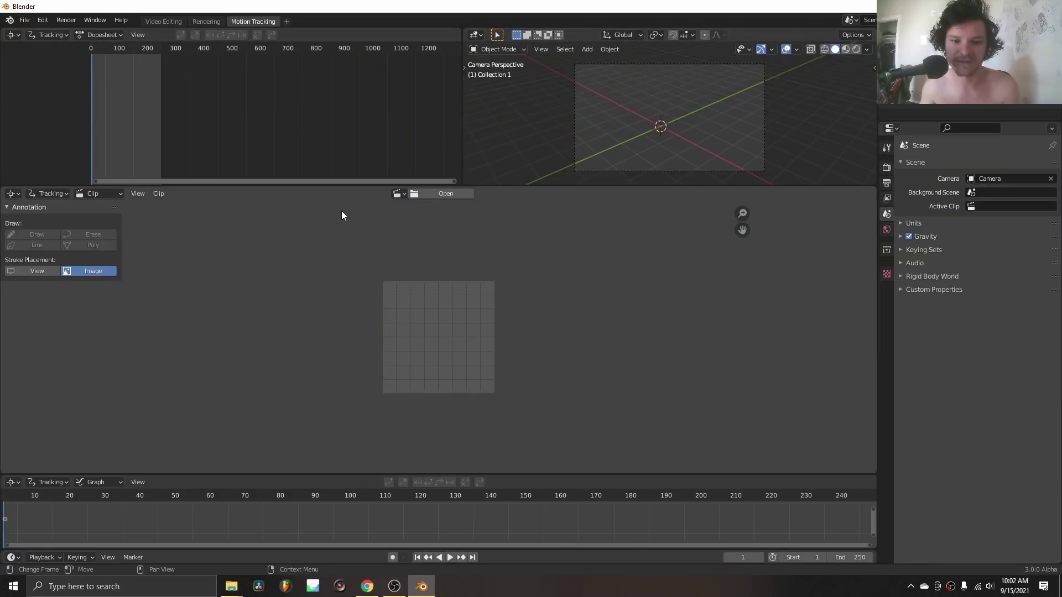
pyautogui.click(452, 195)
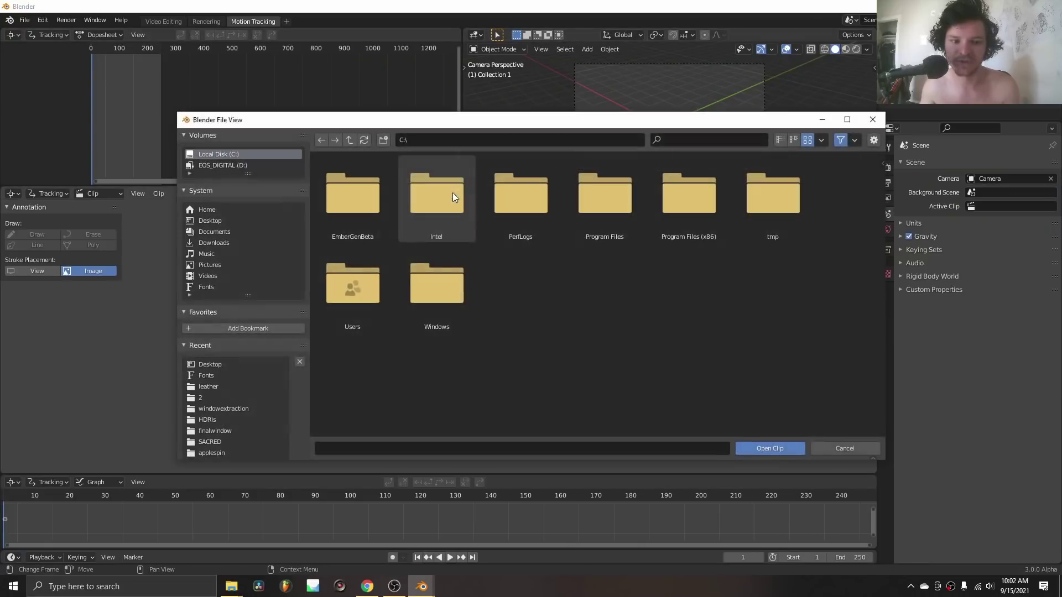
pyautogui.click(206, 368)
pyautogui.click(728, 141)
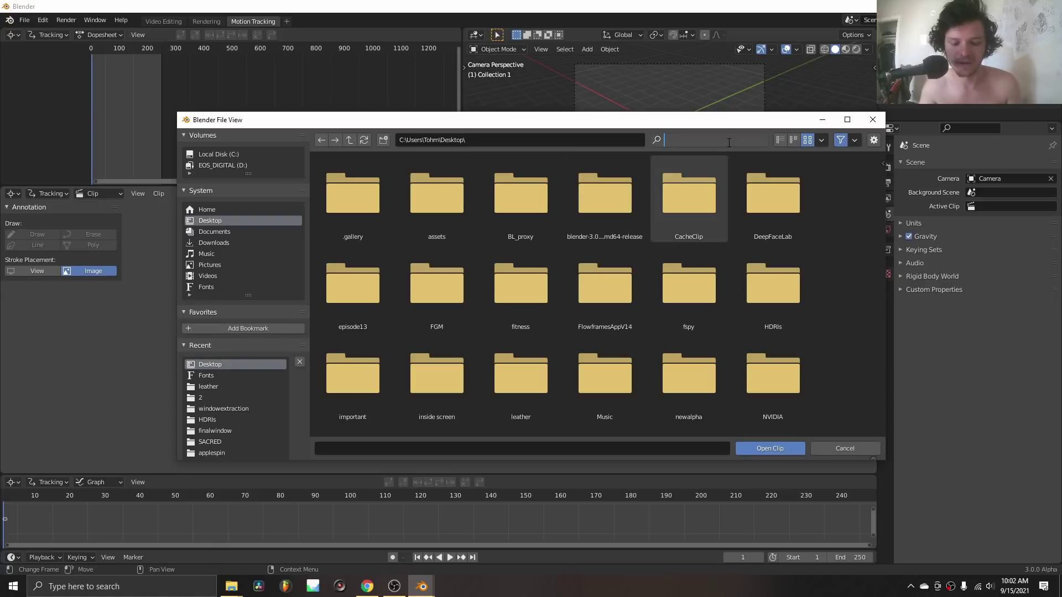
pyautogui.write('footag')
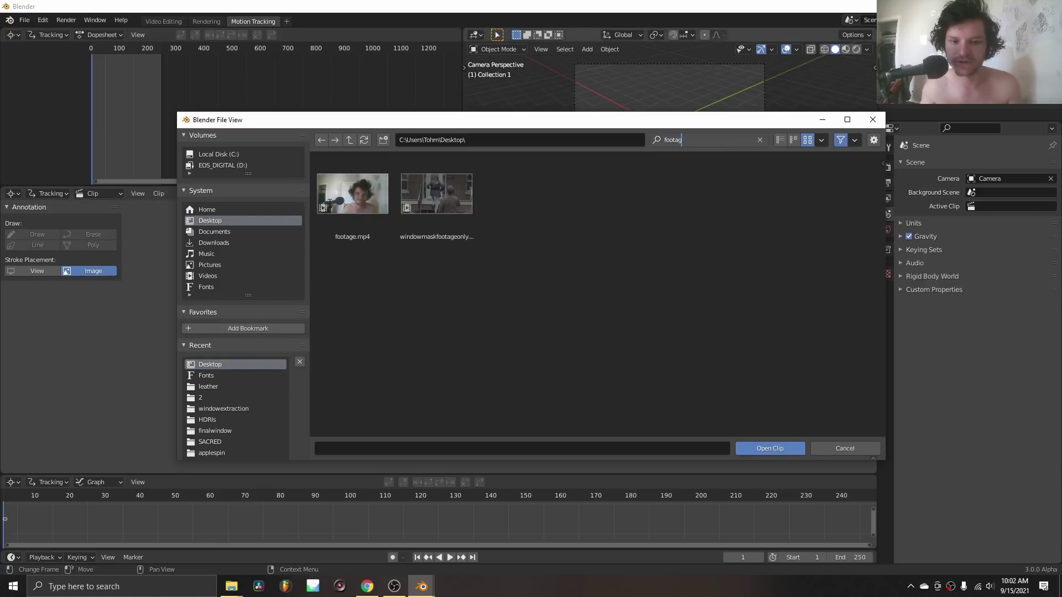
pyautogui.doubleClick(328, 203)
pyautogui.scroll(-1, 272, 301)
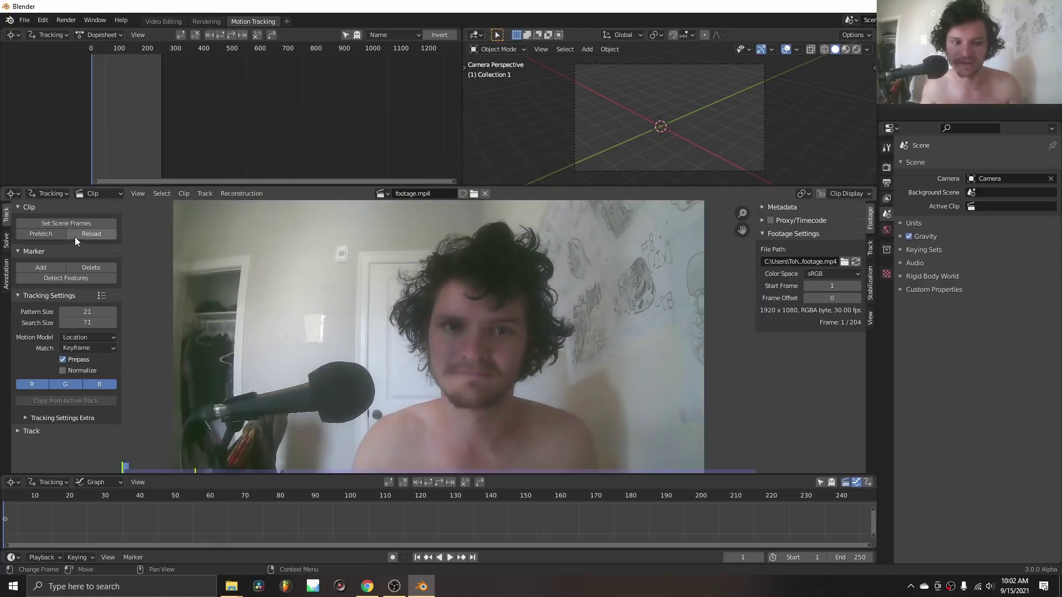
# Match the scene frame range to the clip, ending at frame 204, and play it once
pyautogui.click(47, 224)
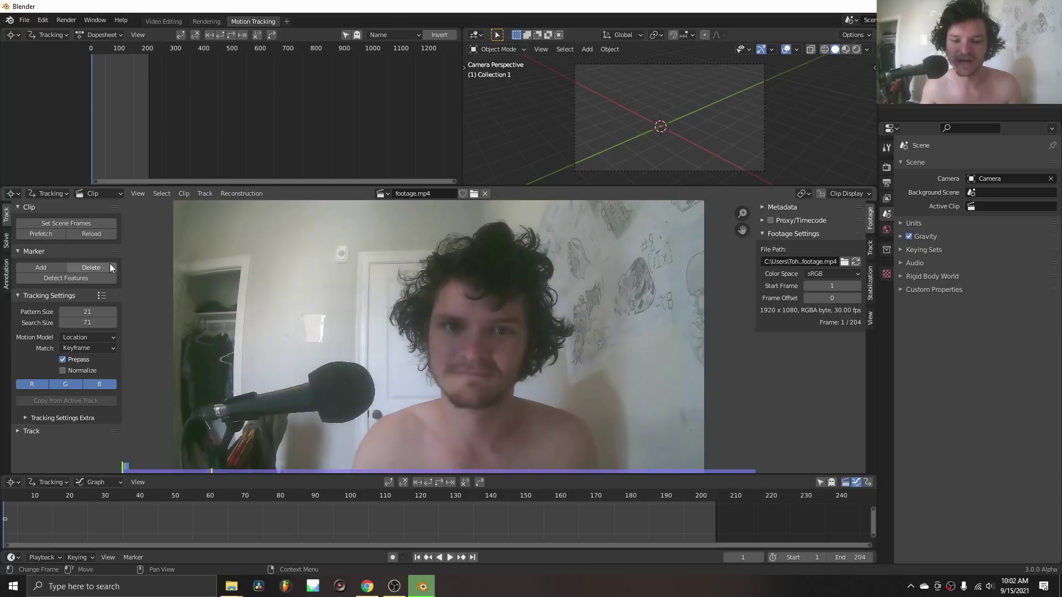
pyautogui.press('space')
pyautogui.press('Escape')
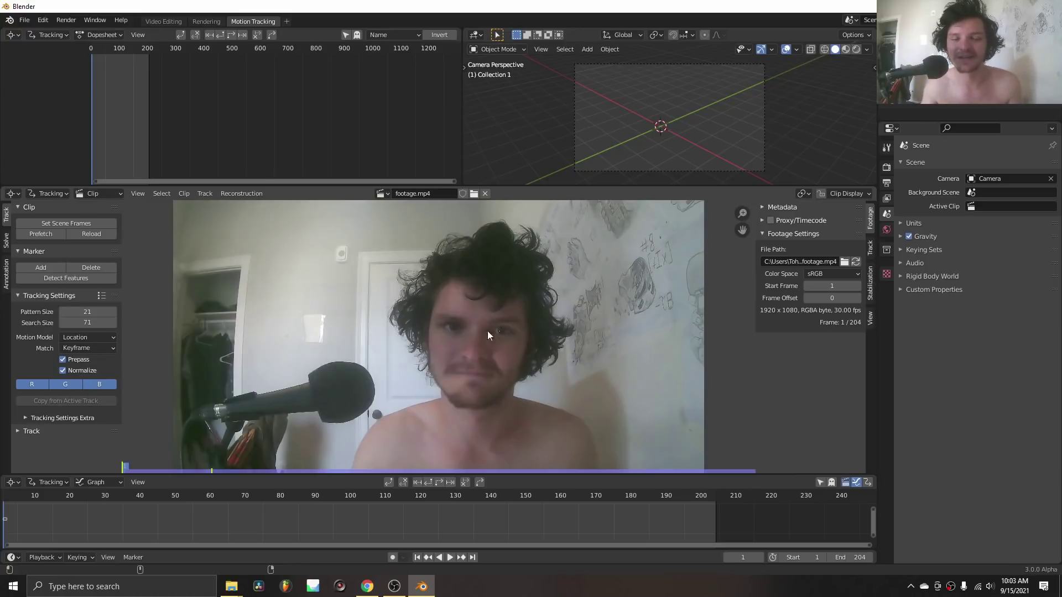
pyautogui.scroll(2, 455, 354)
pyautogui.scroll(3, 420, 349)
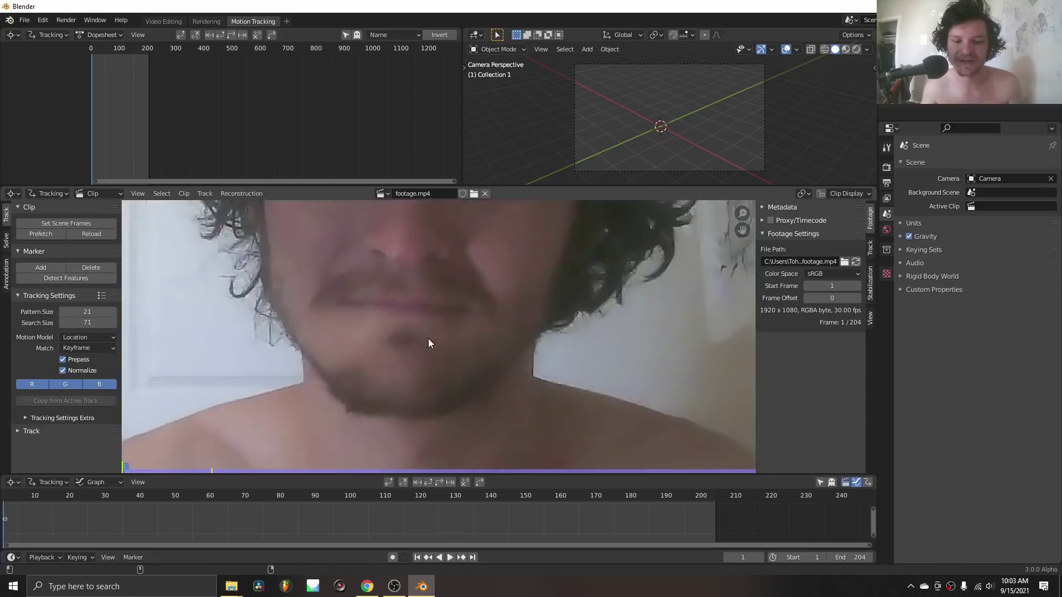
pyautogui.scroll(1, 419, 348)
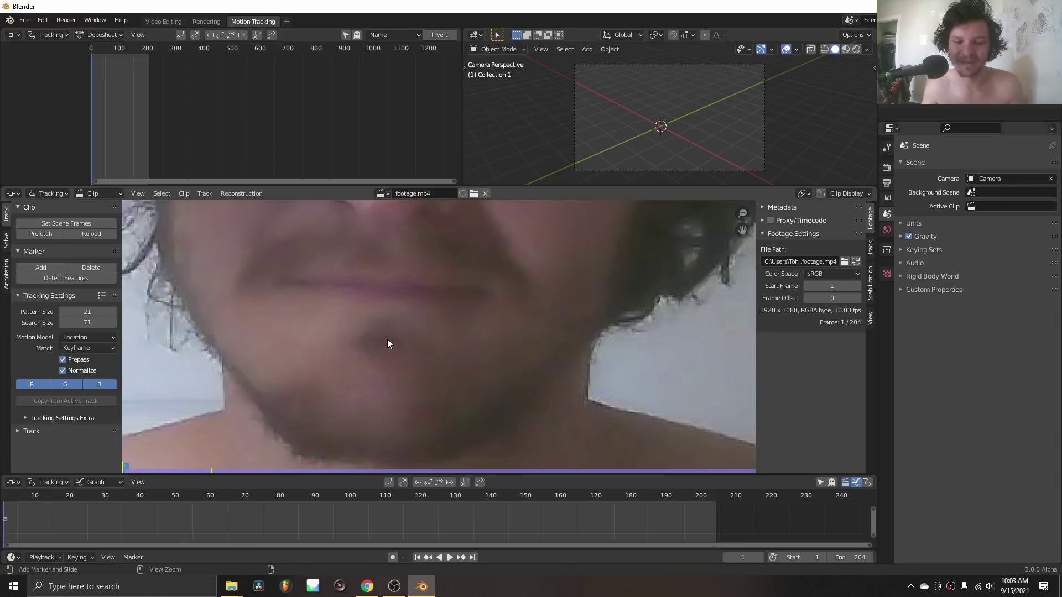
# Place a tracking marker on the goatee and scale it to size
pyautogui.keyDown('ctrl'); pyautogui.click(386, 340); pyautogui.keyUp('ctrl')
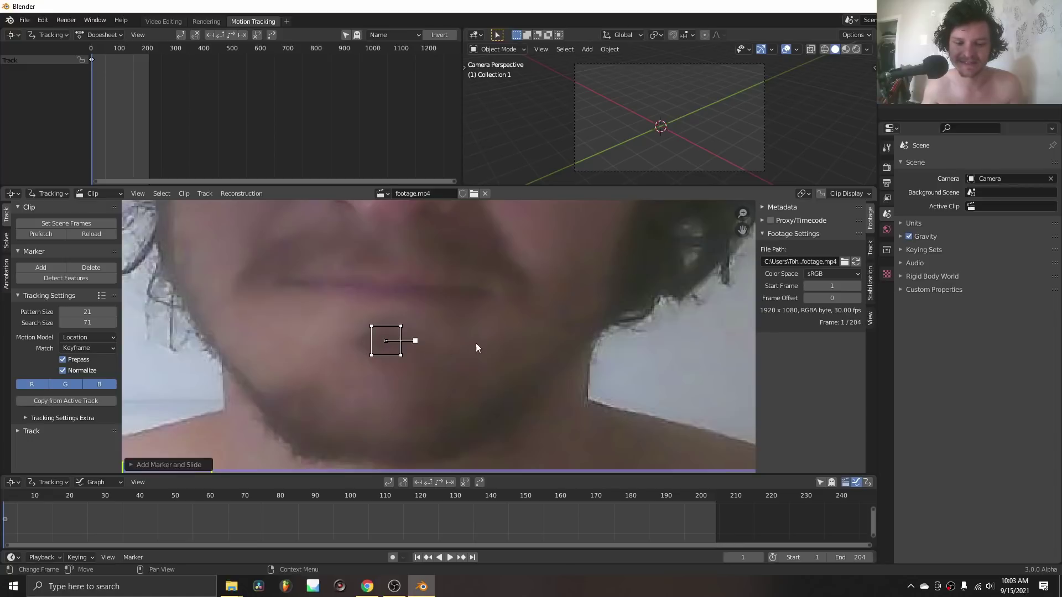
pyautogui.press('s')
pyautogui.click(532, 308)
pyautogui.scroll(-1, 401, 366)
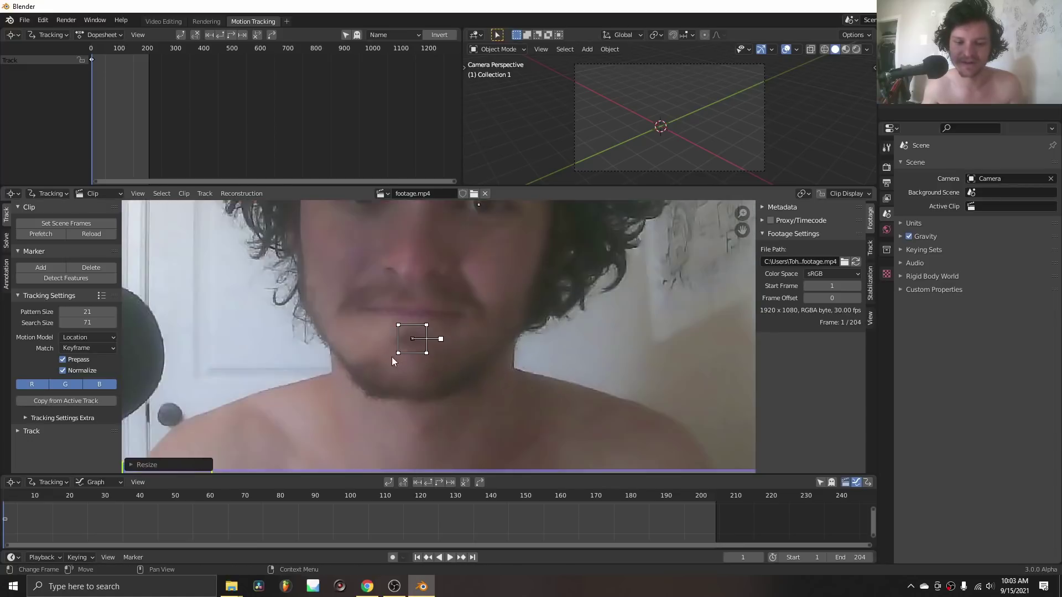
pyautogui.scroll(1, 448, 338)
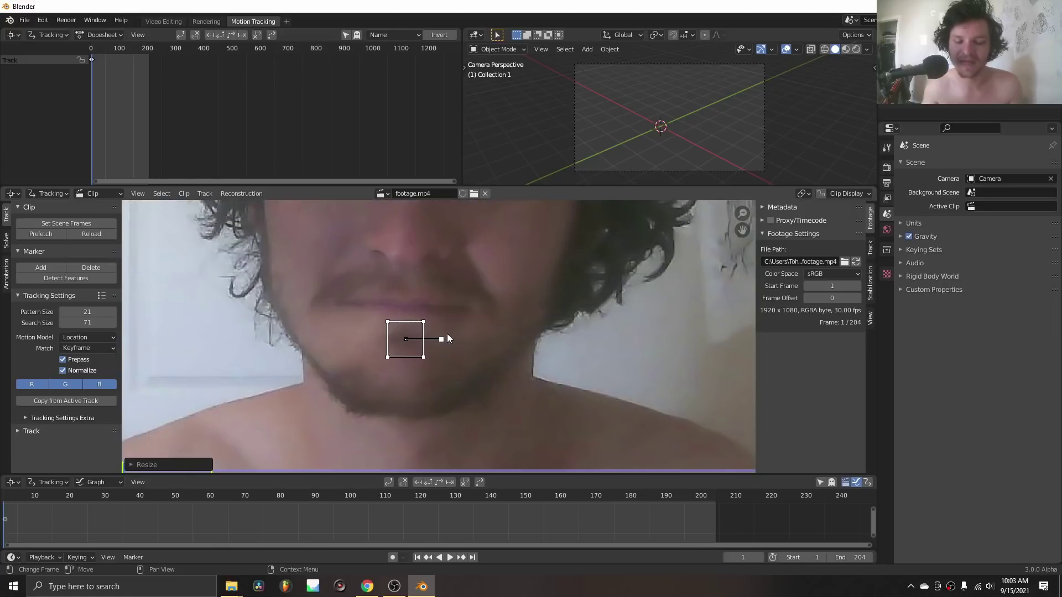
# Maximize the editor and enlarge the marker's search area around the chin
pyautogui.rightClick(560, 312)
pyautogui.click(559, 313)
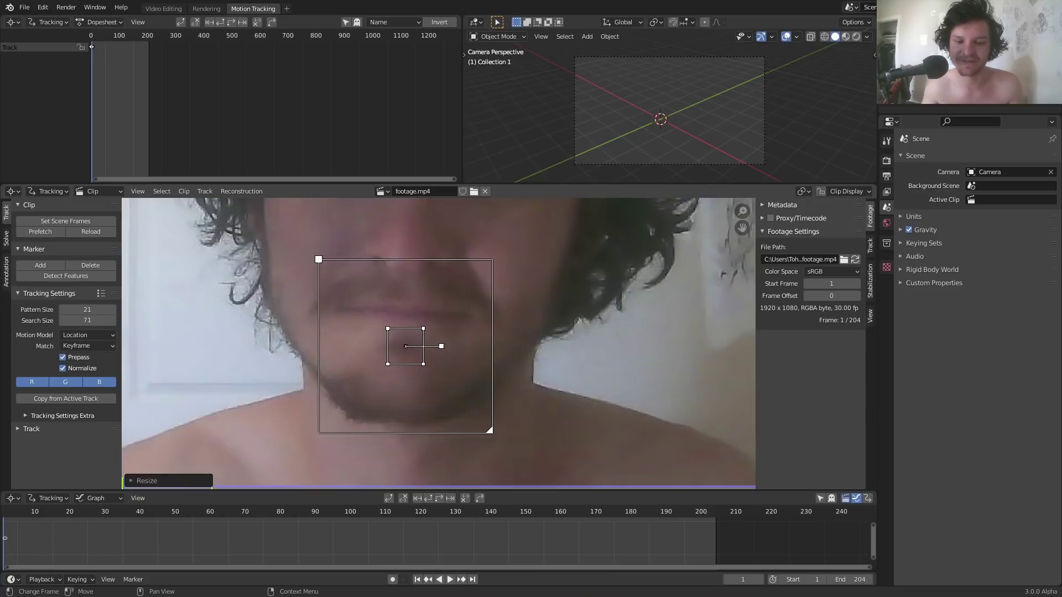
pyautogui.moveTo(462, 406); pyautogui.dragTo(481, 420)
pyautogui.scroll(-3, 410, 341)
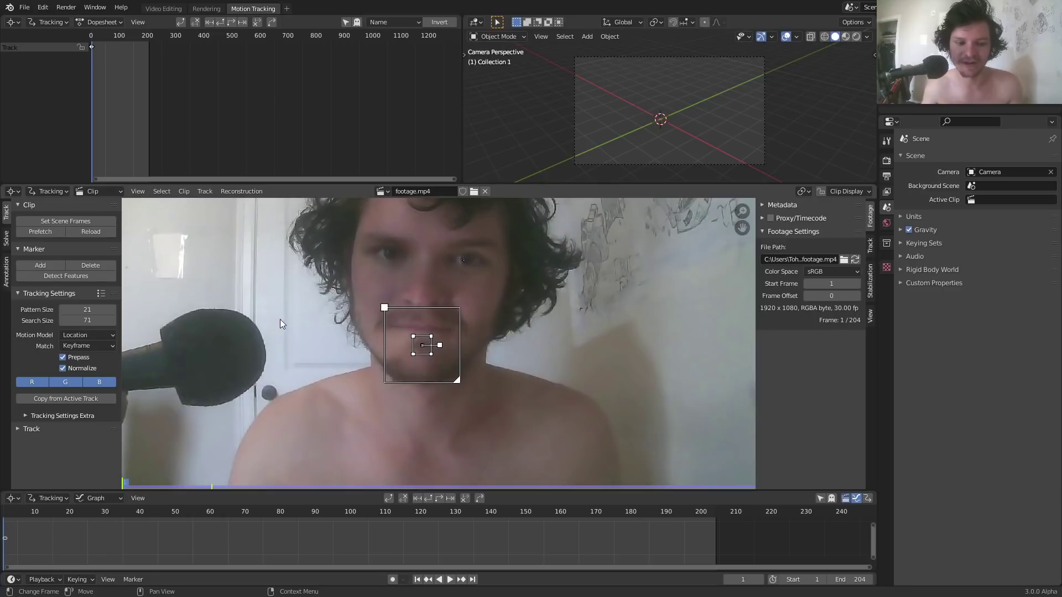
pyautogui.click(23, 428)
pyautogui.scroll(-1, 67, 398)
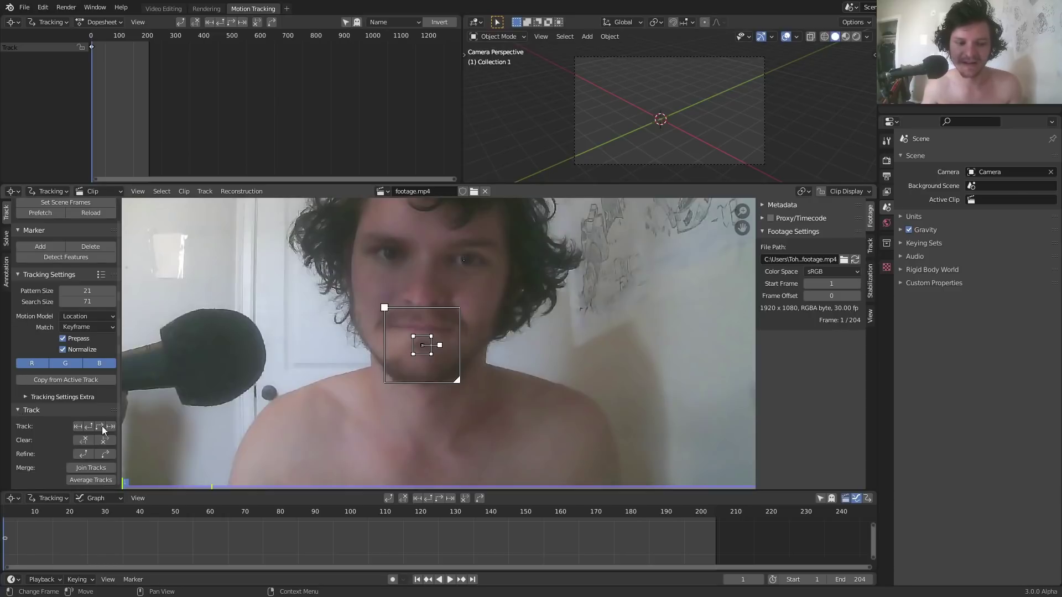
# Track the goatee marker forward through all 204 frames, lock it, and play to check
pyautogui.hotkey('ctrl', 't')
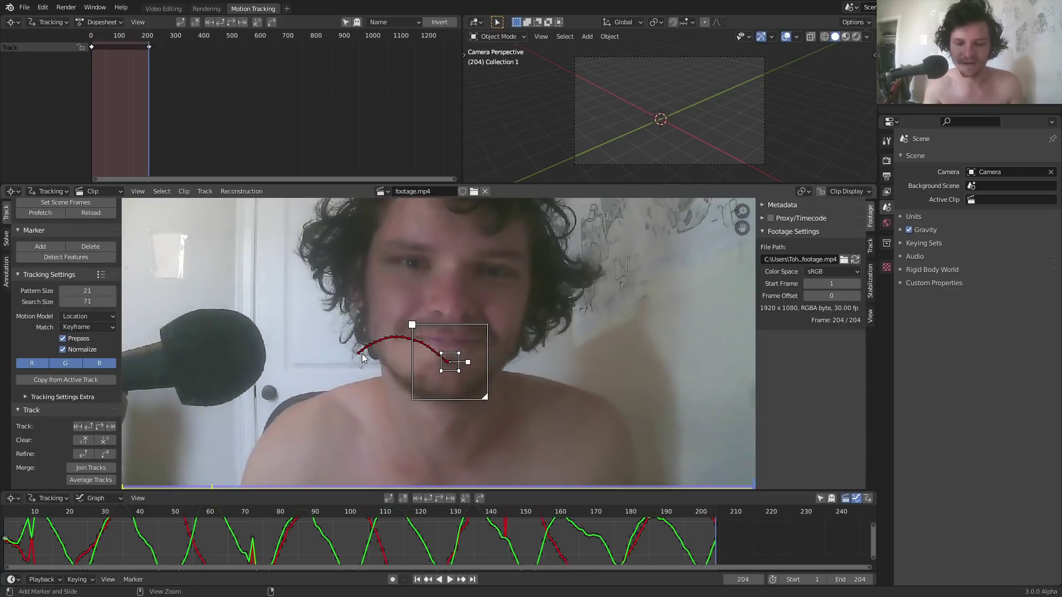
pyautogui.hotkey('ctrl', 'l')
pyautogui.press('space')
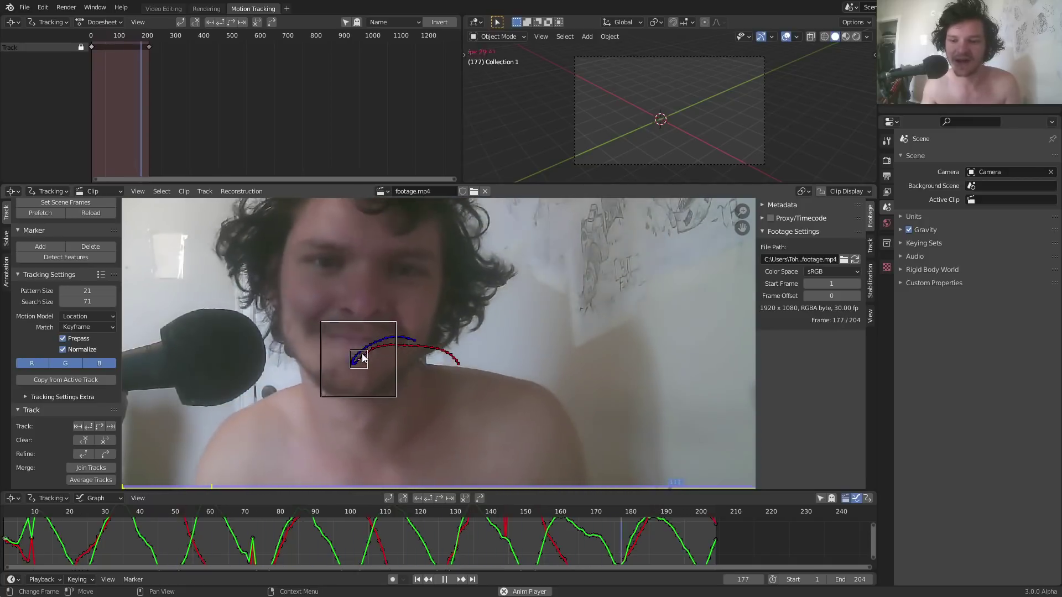
pyautogui.press('space')
# Rename the track from 'chin' to 'goat tee' and play the clip
pyautogui.click(871, 245)
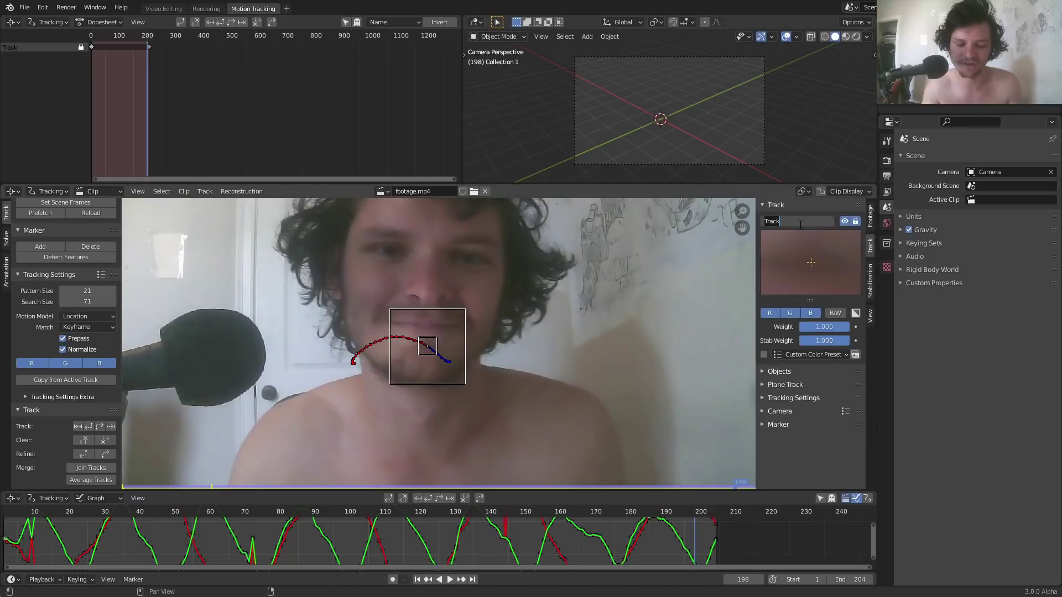
pyautogui.write('chin')
pyautogui.press('Return')
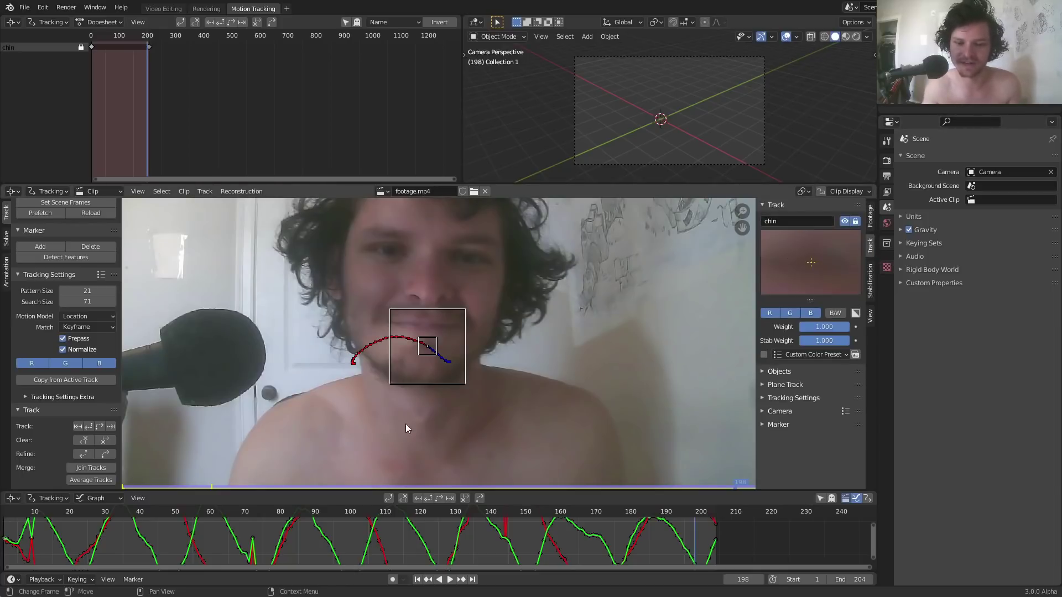
pyautogui.click(796, 221)
pyautogui.write('got')
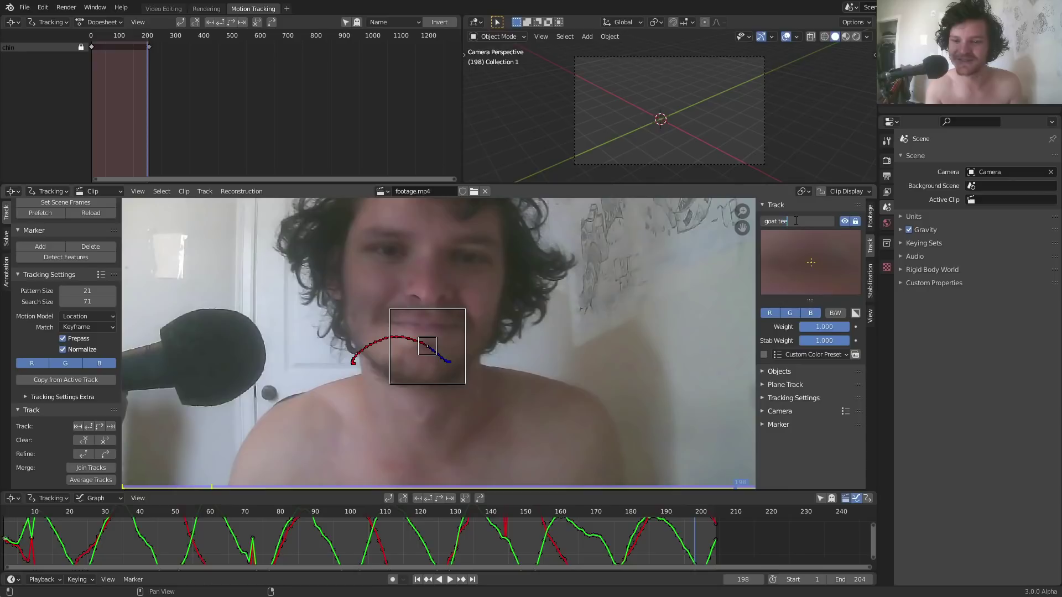
pyautogui.press('Return')
pyautogui.press('space')
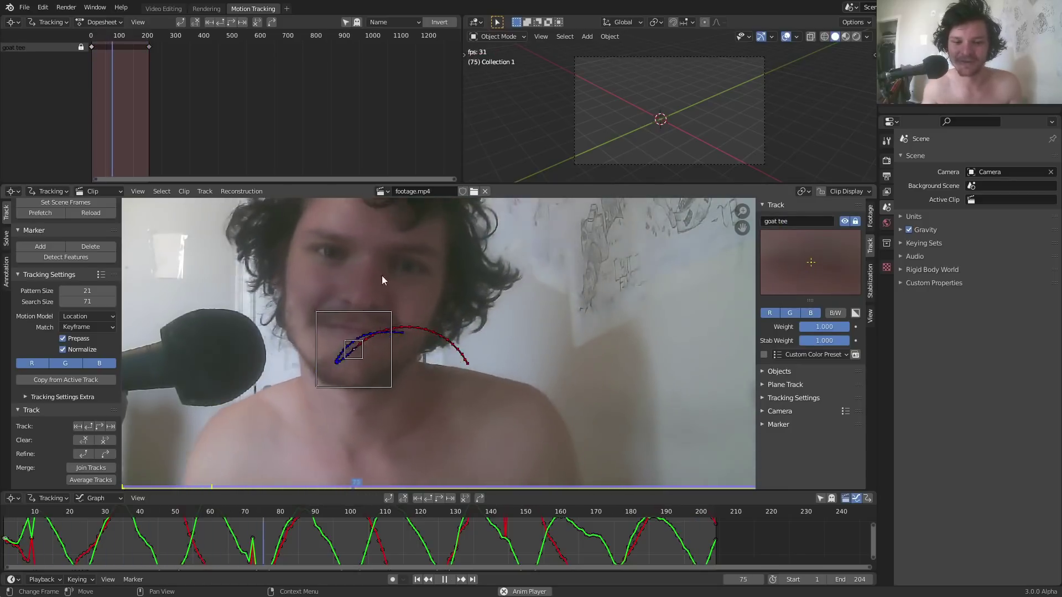
pyautogui.press('space')
# Return to Video Editing at frame 1, dismiss Preferences, and add a 25-frame Text strip
pyautogui.click(164, 9)
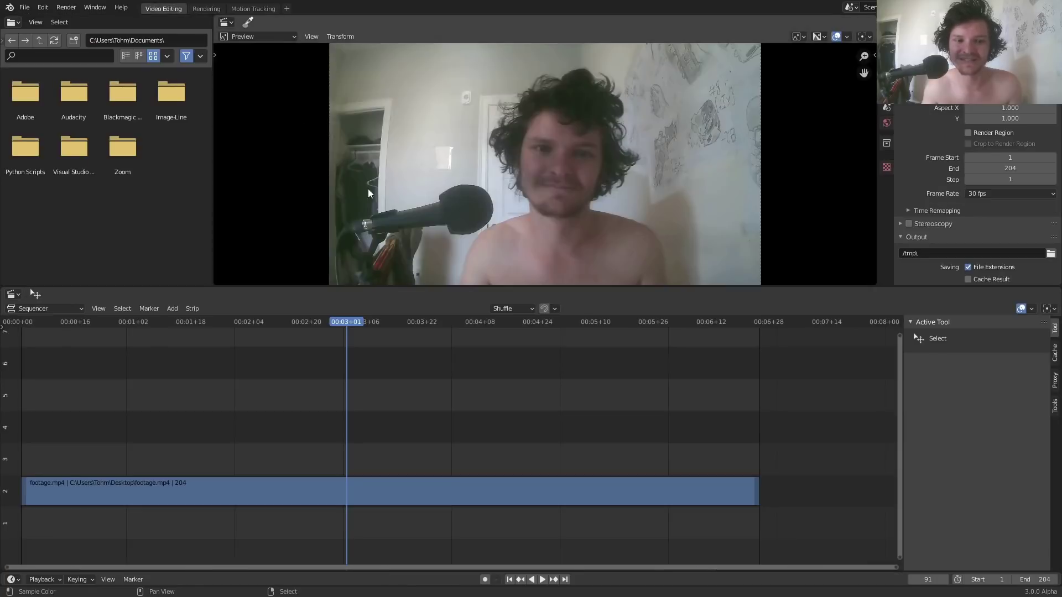
pyautogui.hotkey('shift', 'Left')
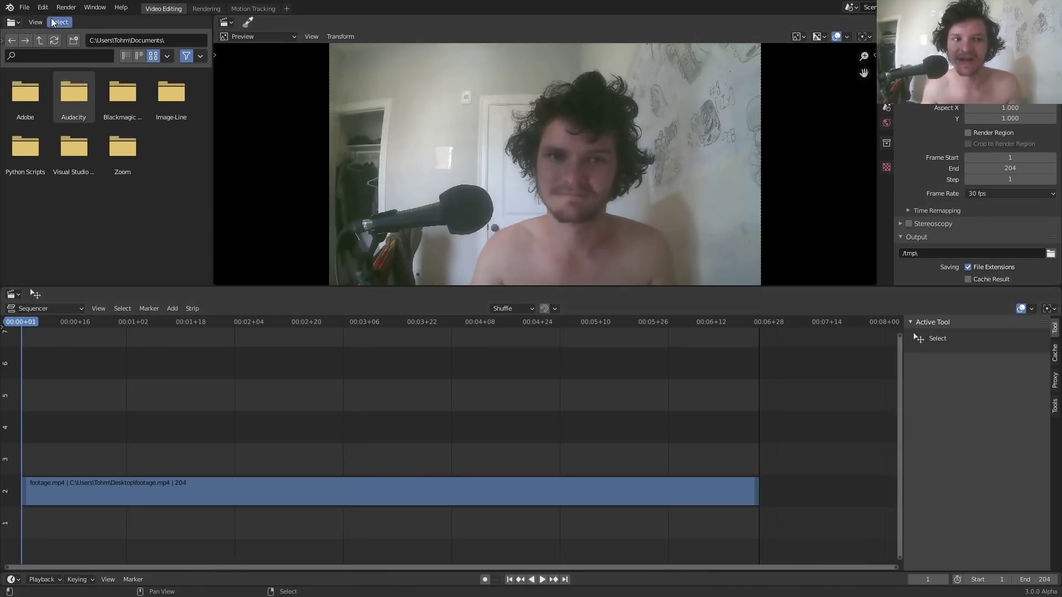
pyautogui.click(43, 8)
pyautogui.click(92, 172)
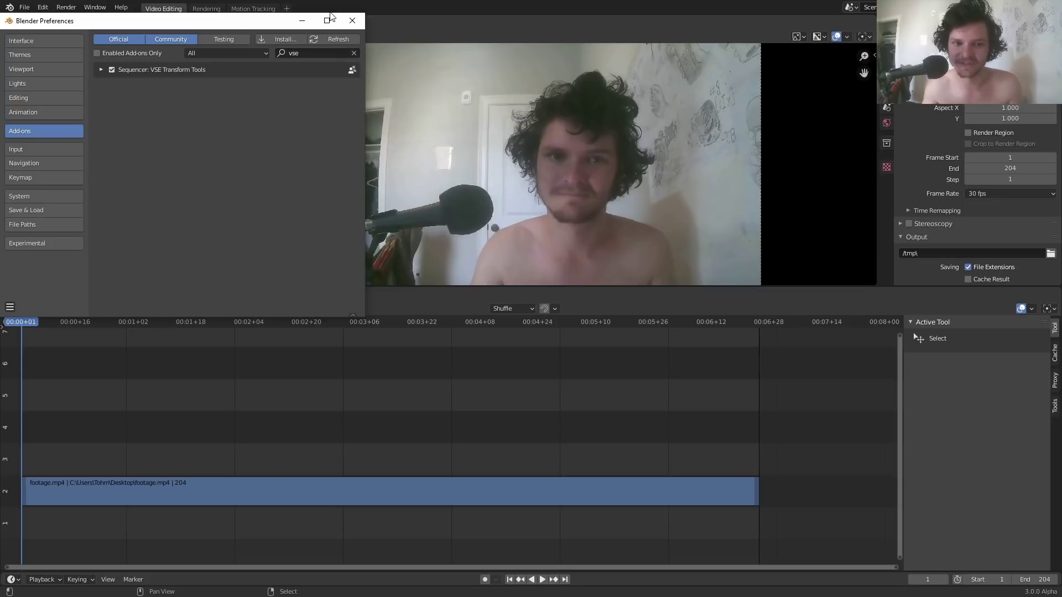
pyautogui.click(352, 20)
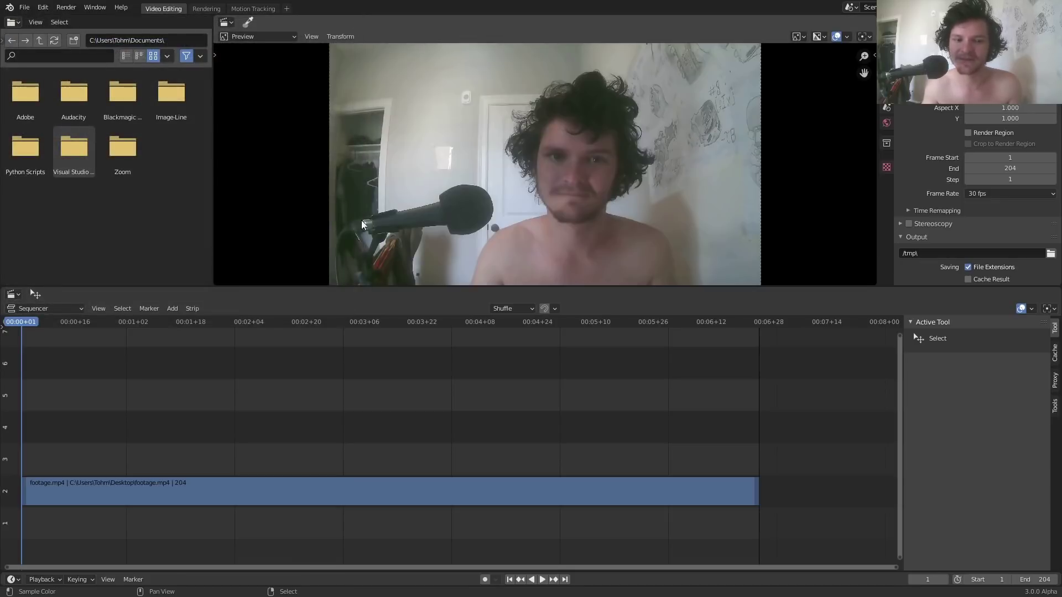
pyautogui.click(174, 308)
# Move the Text strip to channel 3 and set its caption to 'damn boi, look at that chin'
pyautogui.click(199, 405)
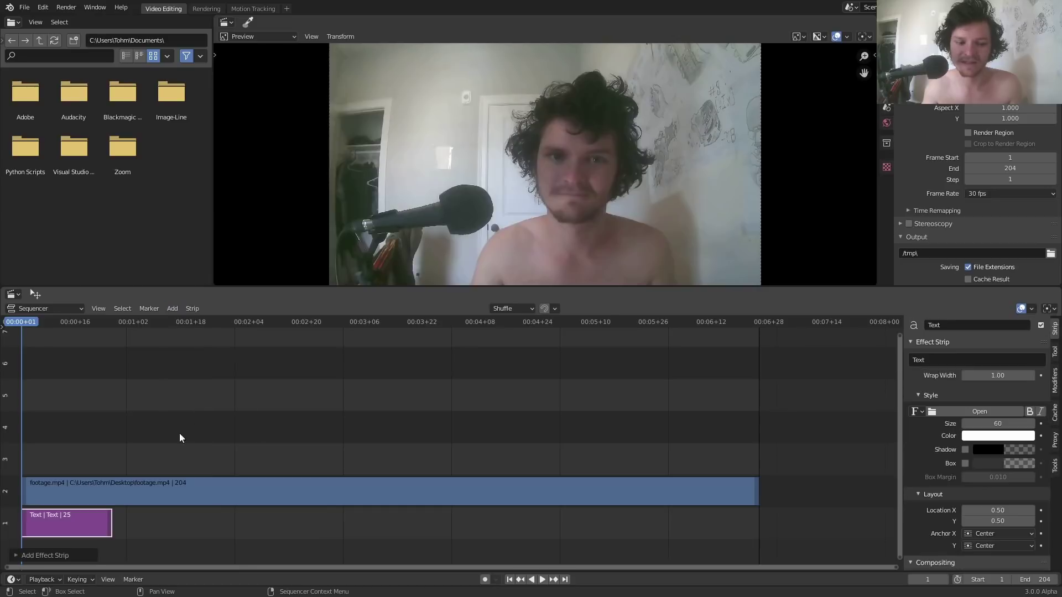
pyautogui.moveTo(81, 514)
pyautogui.mouseDown()
pyautogui.moveTo(115, 463)
pyautogui.moveTo(725, 444)
pyautogui.mouseUp()
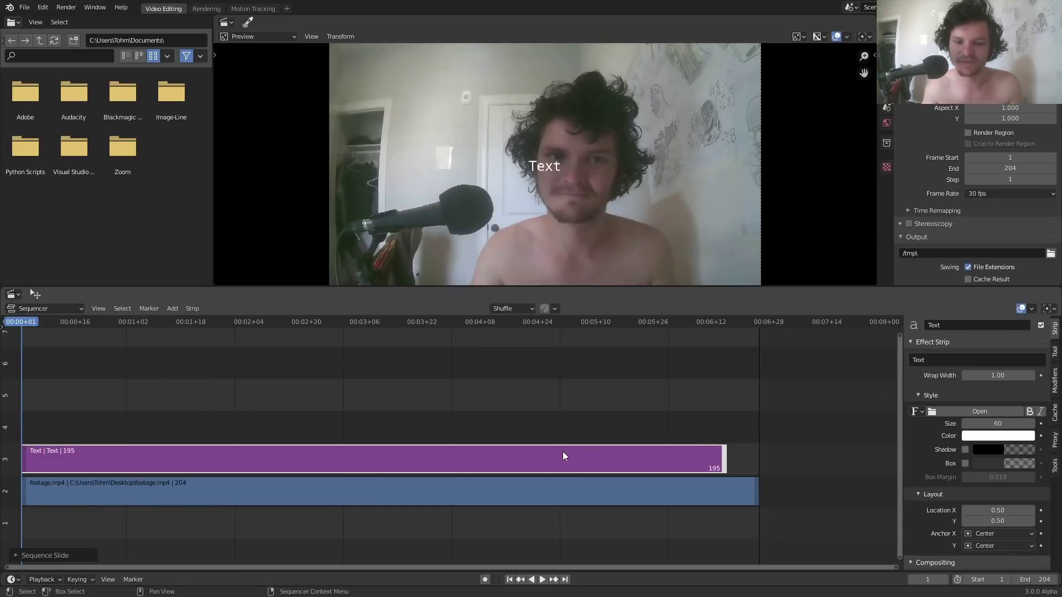
pyautogui.click(962, 359)
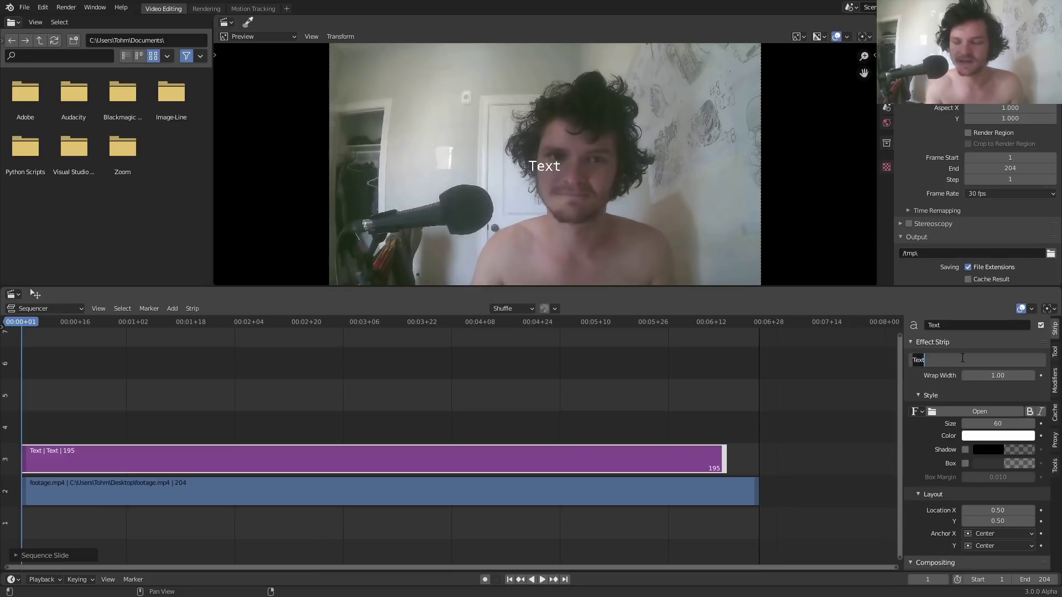
pyautogui.write('damn boi, look at that ch')
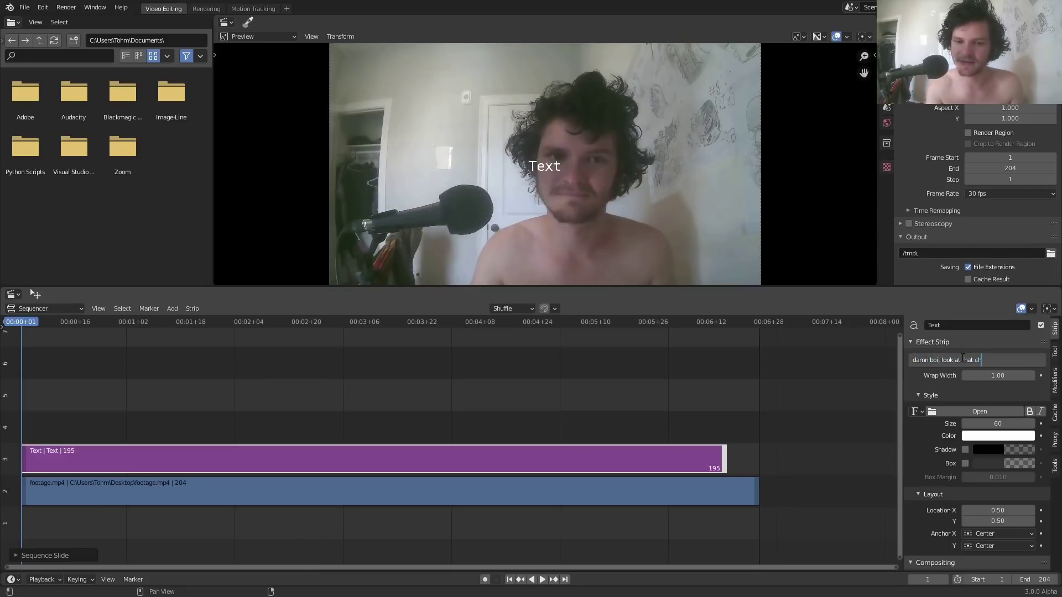
pyautogui.write('in')
pyautogui.press('Return')
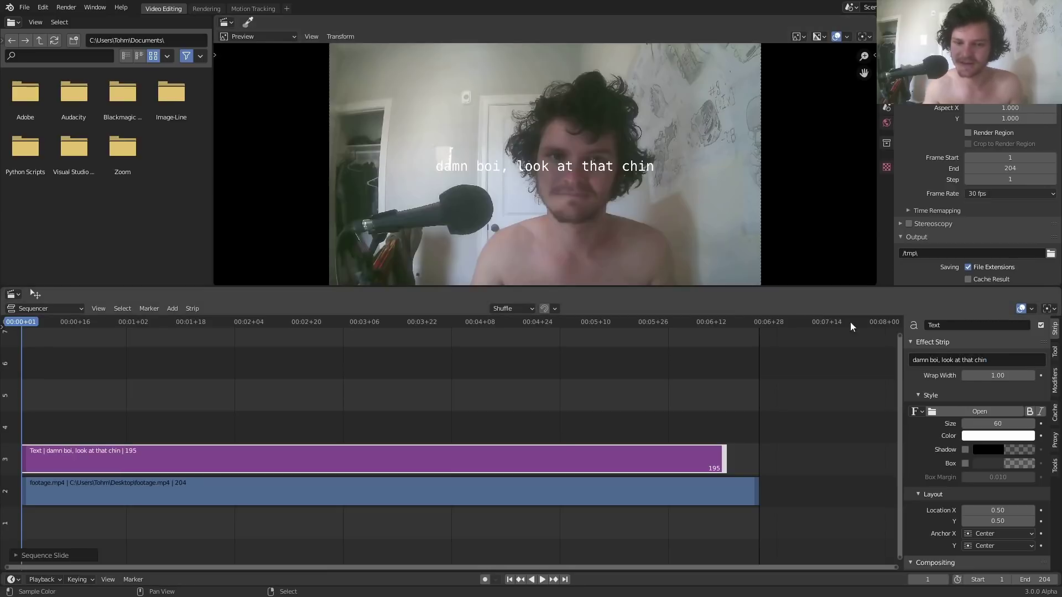
pyautogui.press('space')
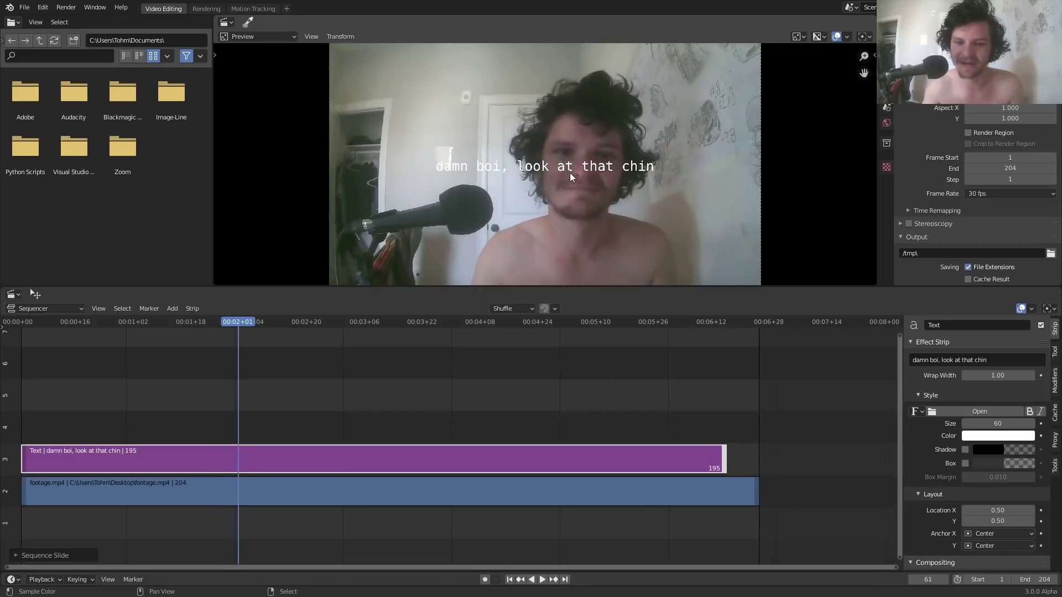
# Replace the footage strip with a footage.mp4 movie clip strip
pyautogui.press('space')
pyautogui.hotkey('shift', 'Left')
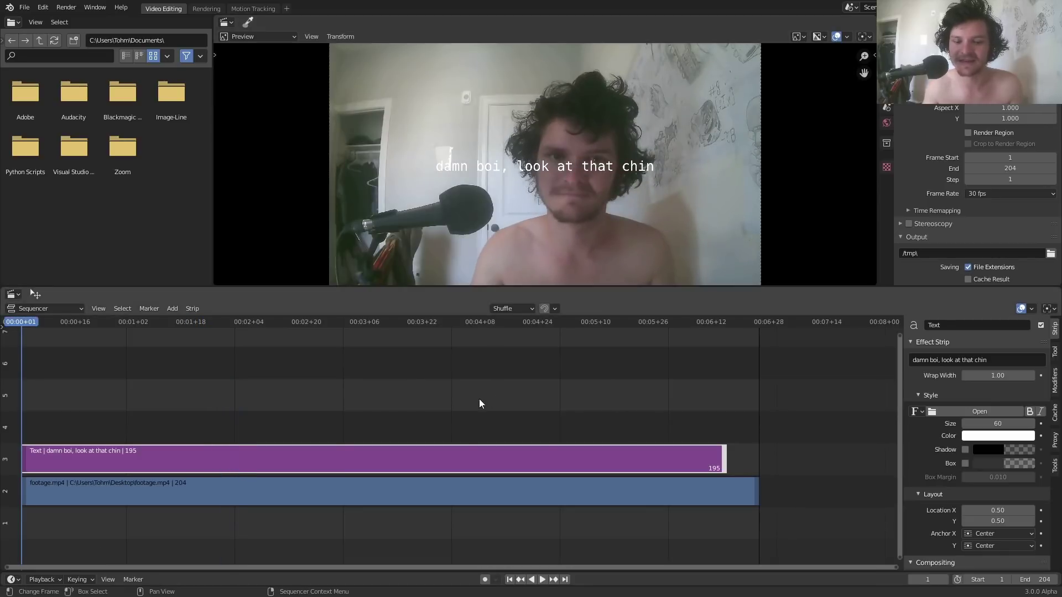
pyautogui.click(241, 488)
pyautogui.press('Delete')
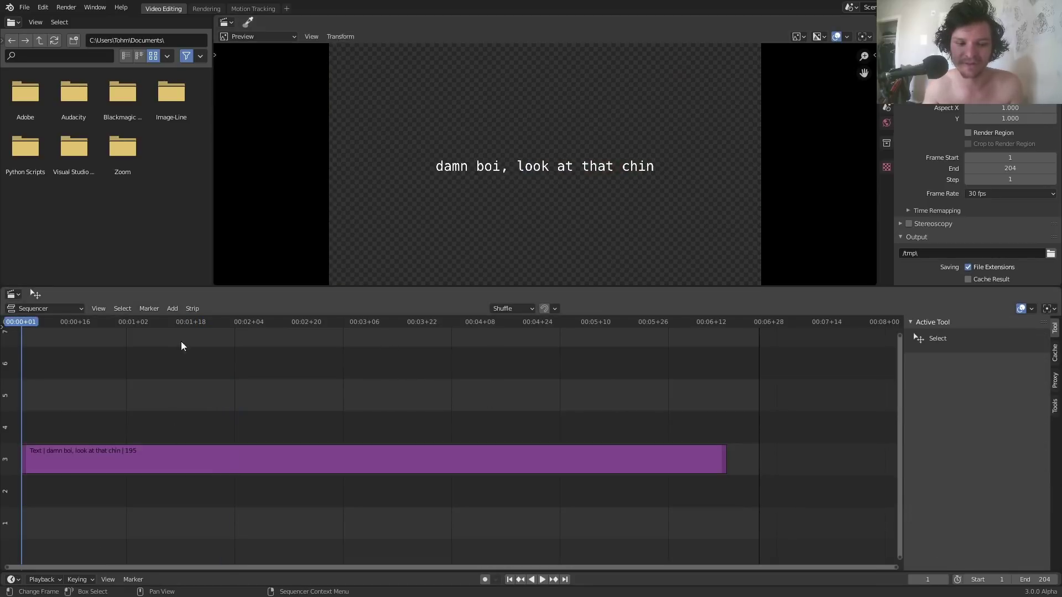
pyautogui.click(167, 309)
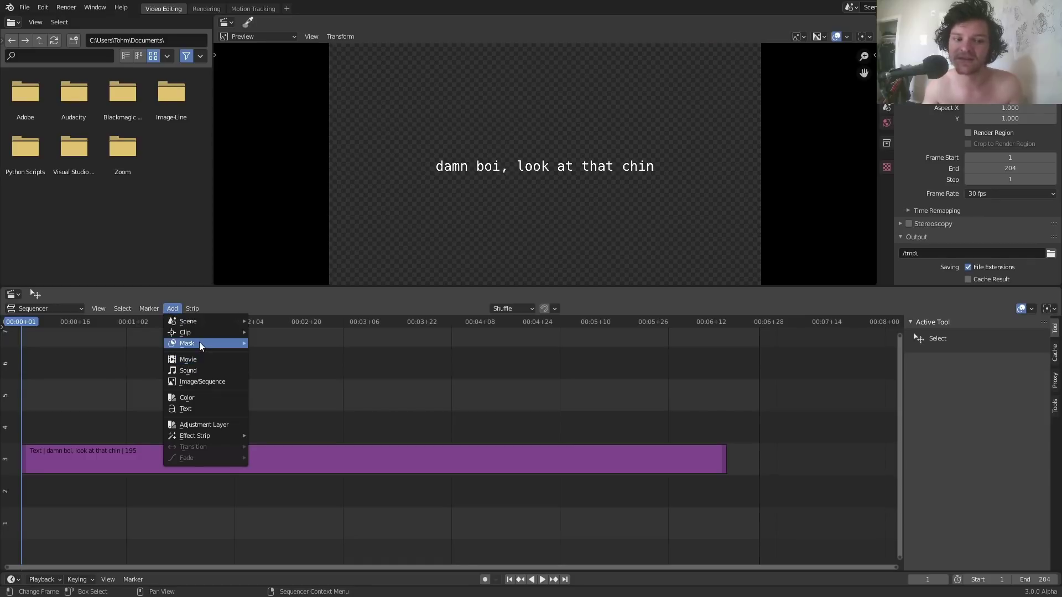
pyautogui.moveTo(186, 332)
pyautogui.click(280, 333)
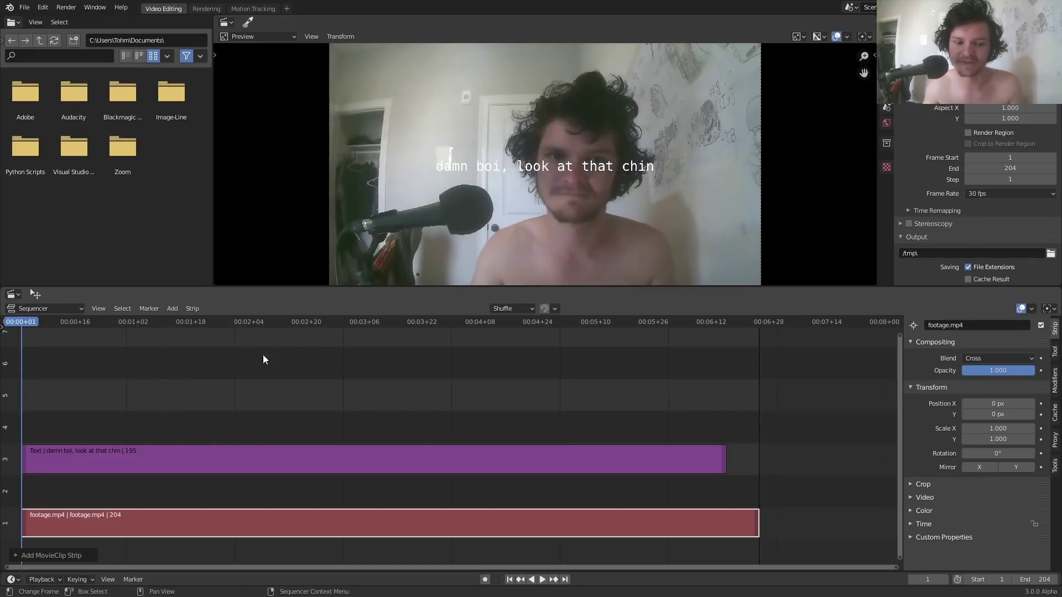
# Move the caption strip to channel 2 and set its Position X to 0
pyautogui.moveTo(162, 453); pyautogui.dragTo(162, 475)
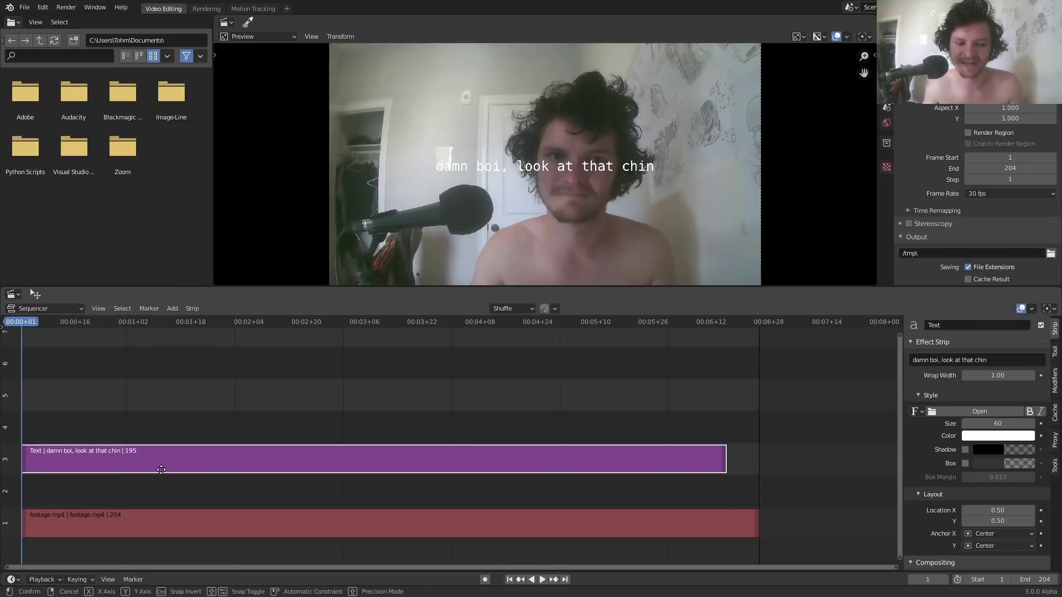
pyautogui.click(244, 518)
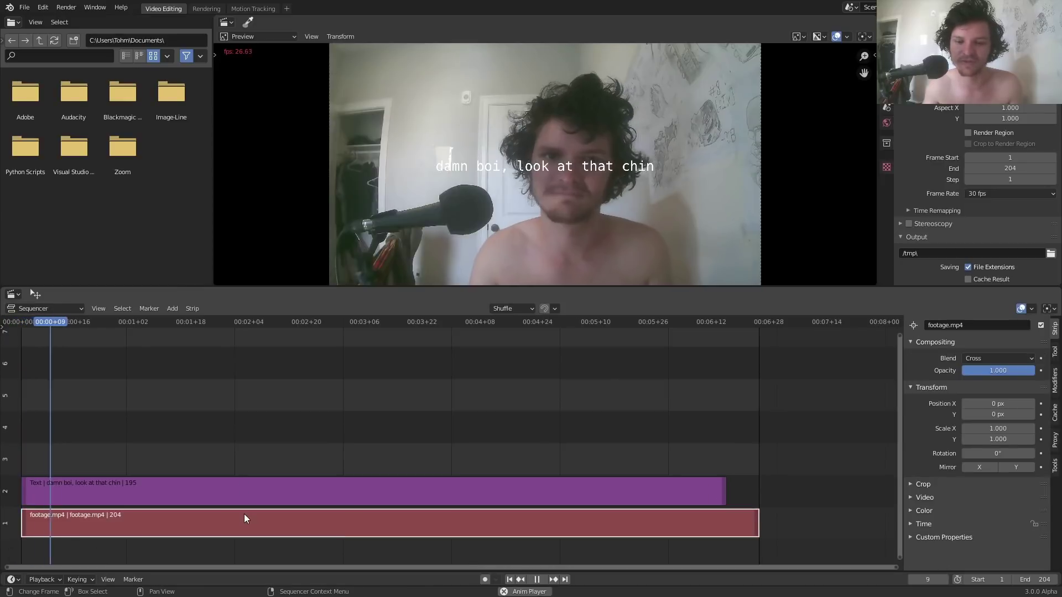
pyautogui.press('Escape')
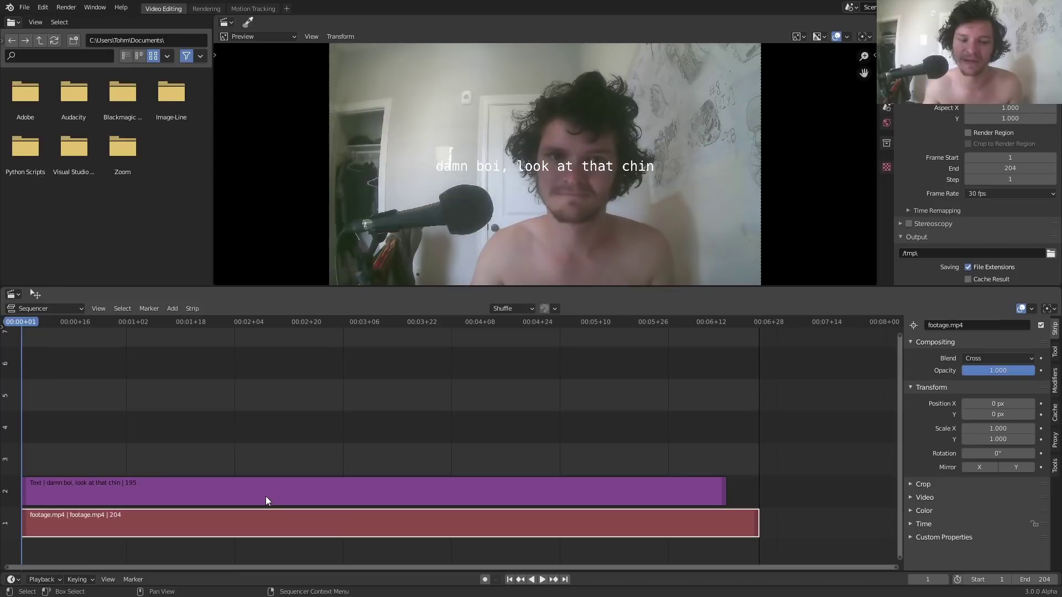
pyautogui.click(263, 489)
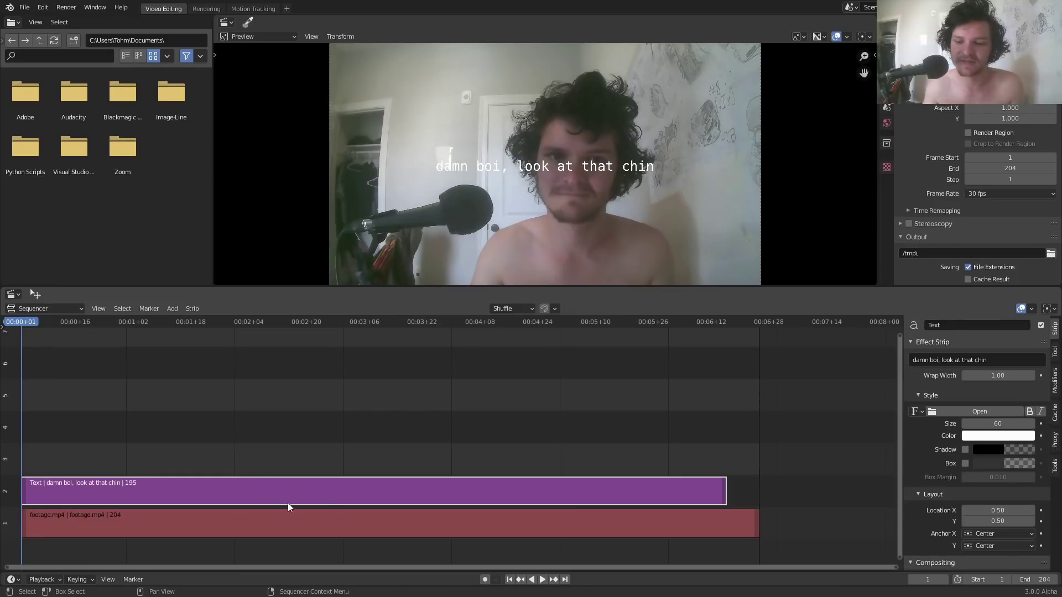
pyautogui.scroll(-4, 986, 457)
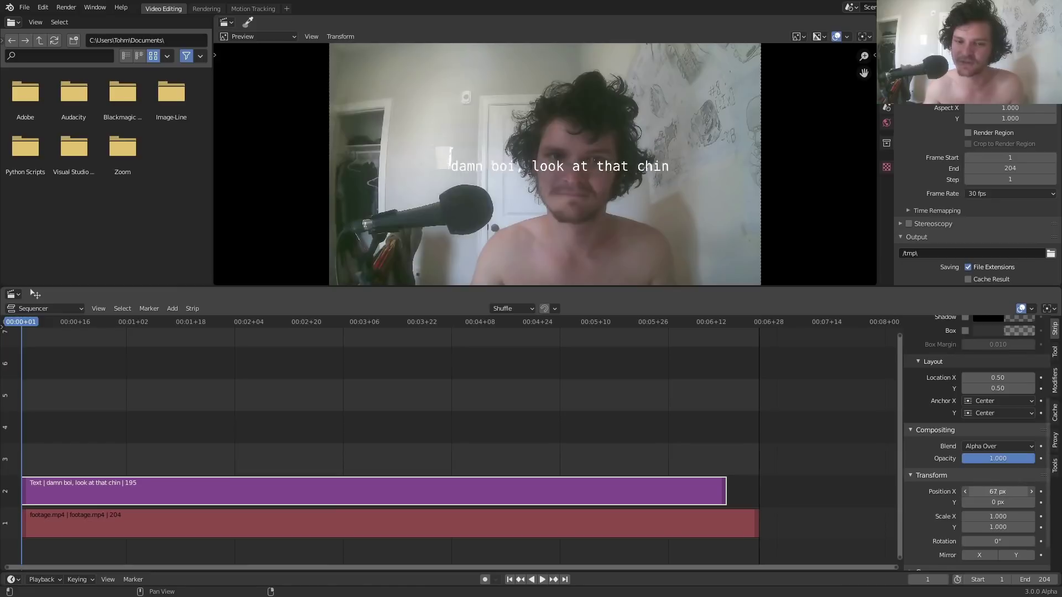
pyautogui.moveTo(997, 491); pyautogui.dragTo(962, 491)
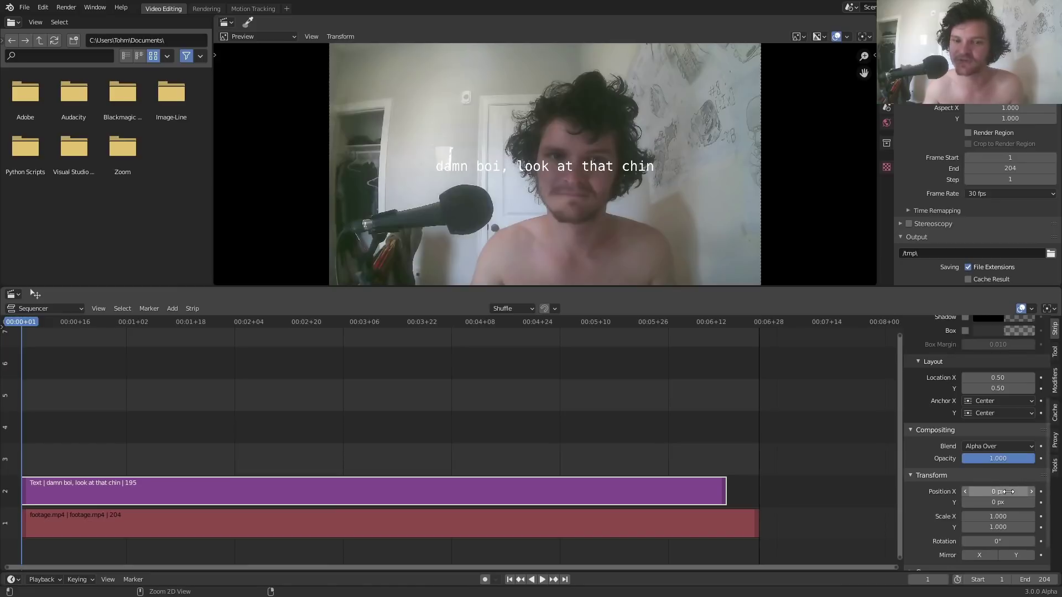
# Add a Transform effect strip over the caption, keeping its Position X at 0
pyautogui.click(174, 308)
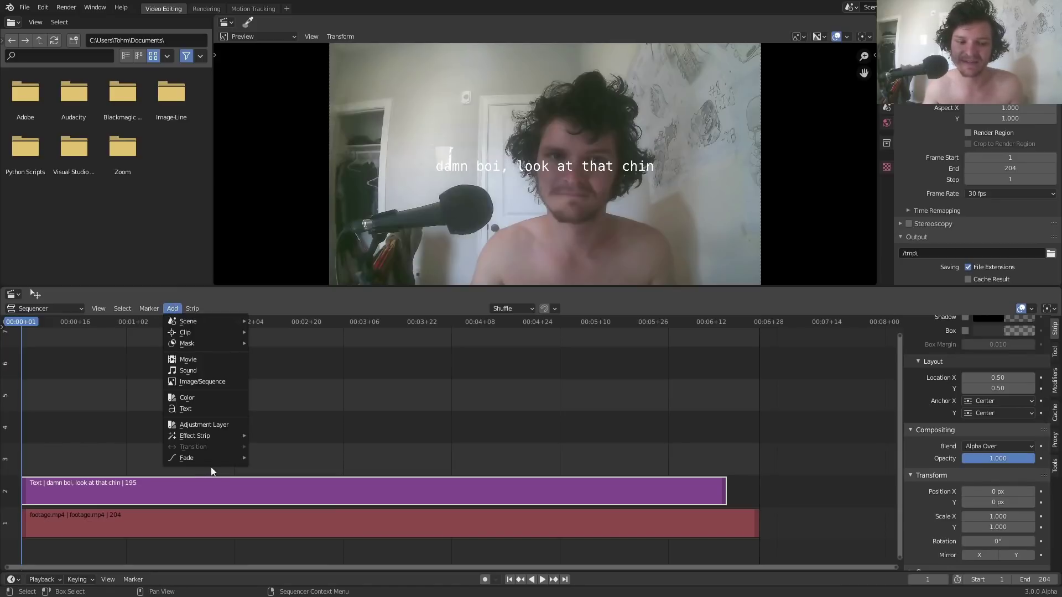
pyautogui.moveTo(194, 436)
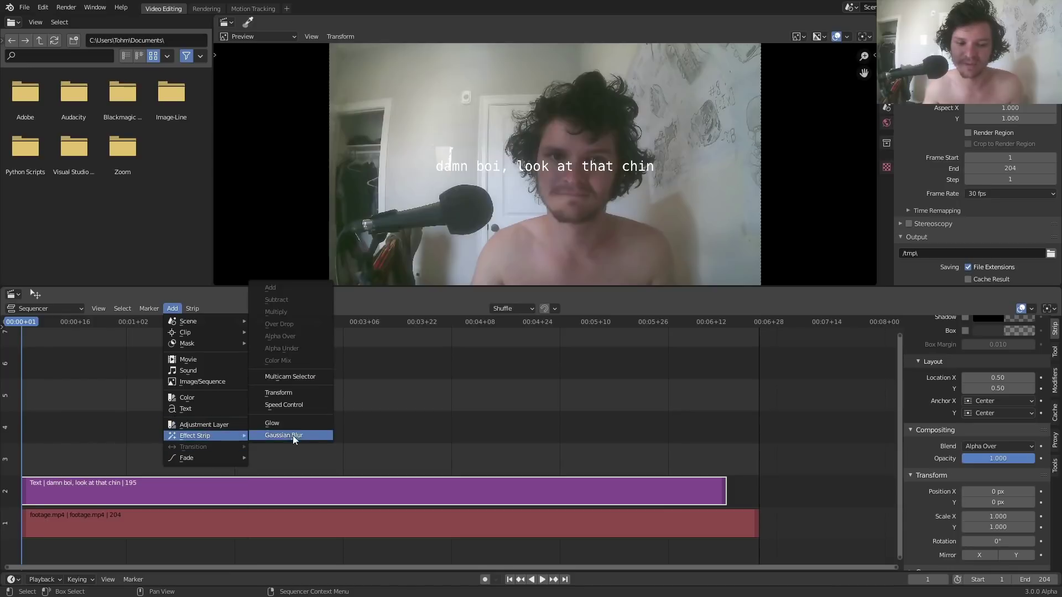
pyautogui.click(310, 394)
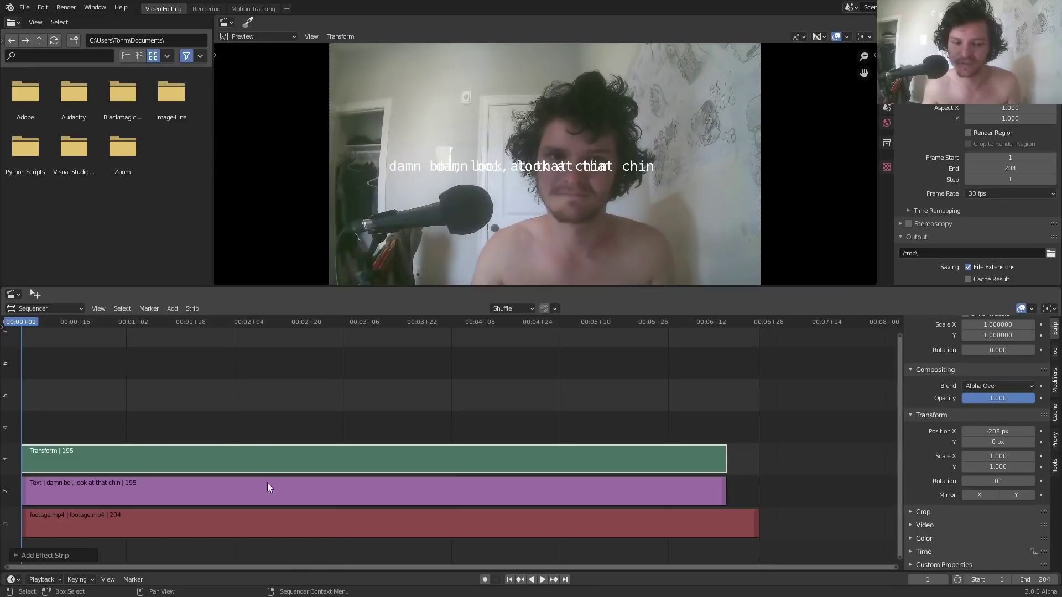
pyautogui.hotkey('ctrl', 'z')
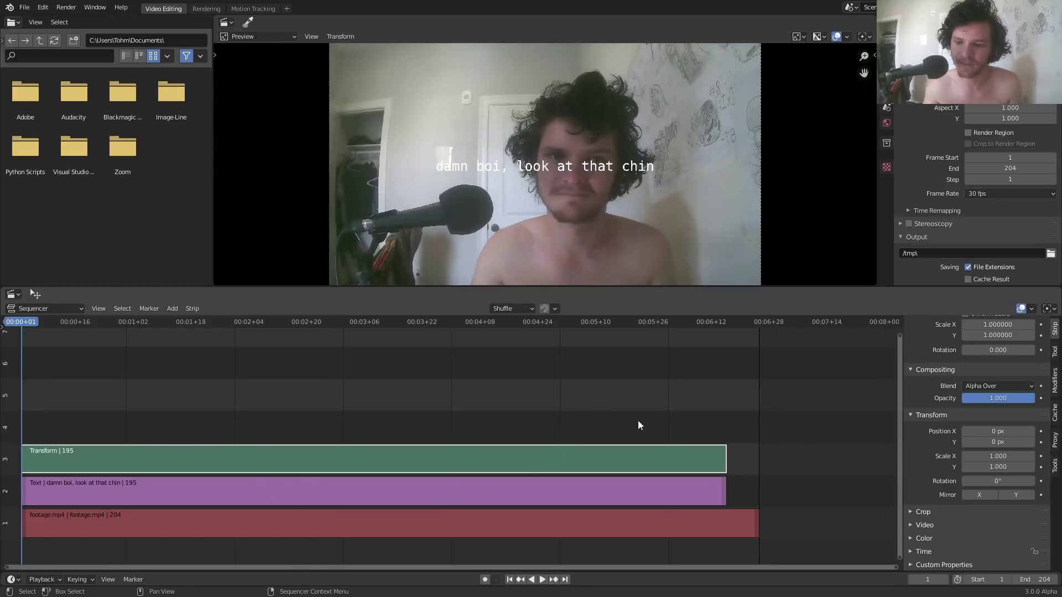
# Generate a tracked Transform strip from the 'goat tee' track with VSE_Transform_Tools and preview it
pyautogui.click(1056, 464)
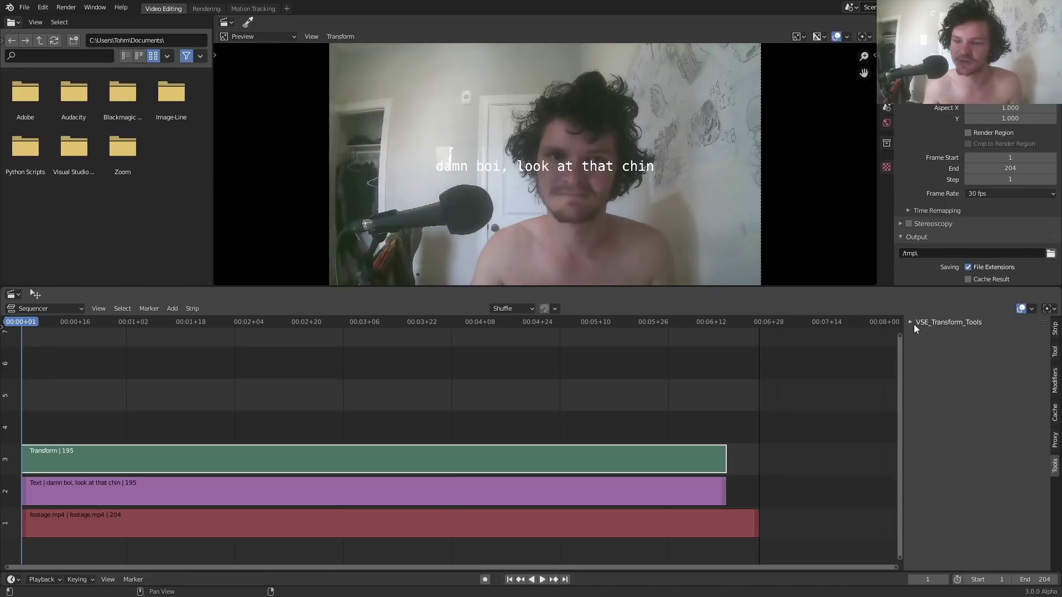
pyautogui.click(910, 322)
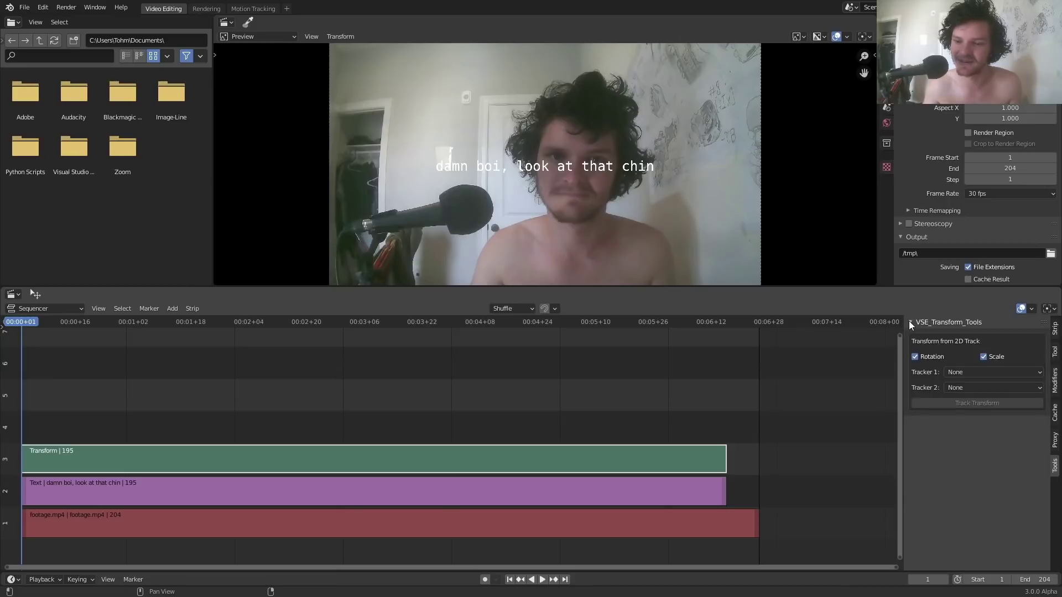
pyautogui.click(964, 371)
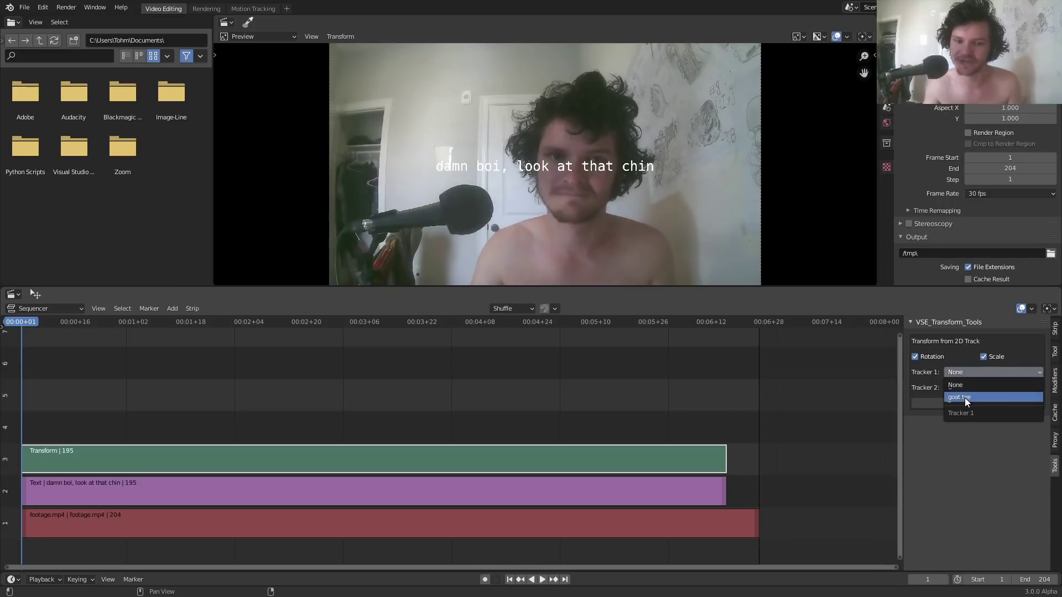
pyautogui.click(964, 398)
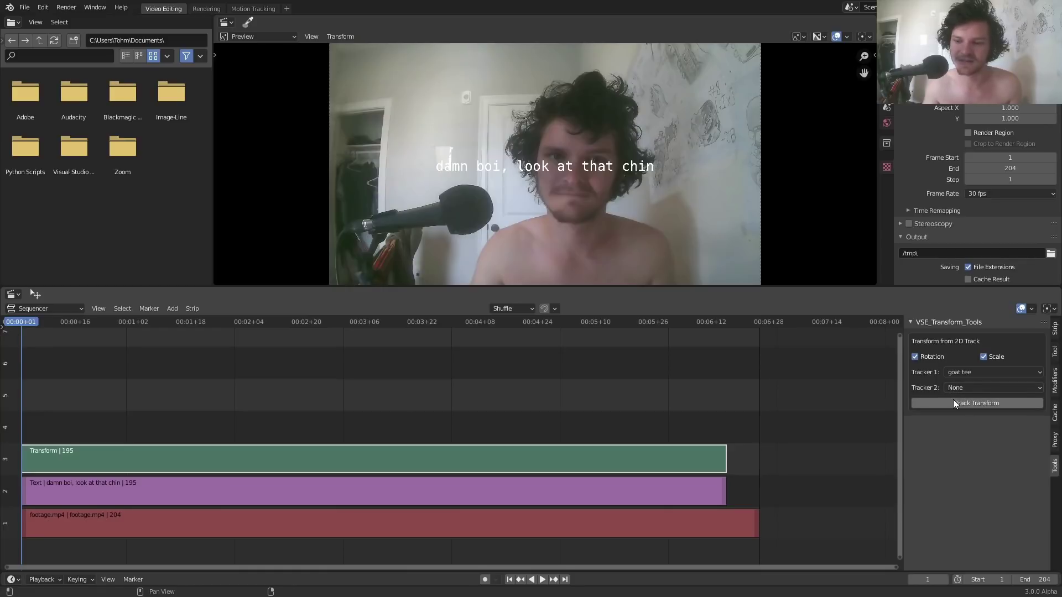
pyautogui.click(953, 400)
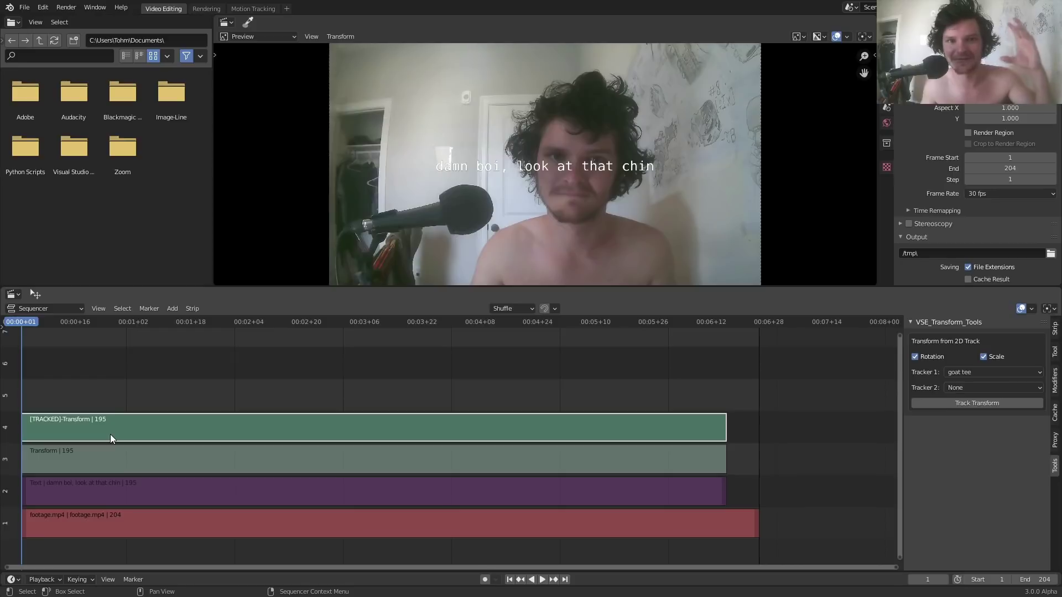
pyautogui.press('space')
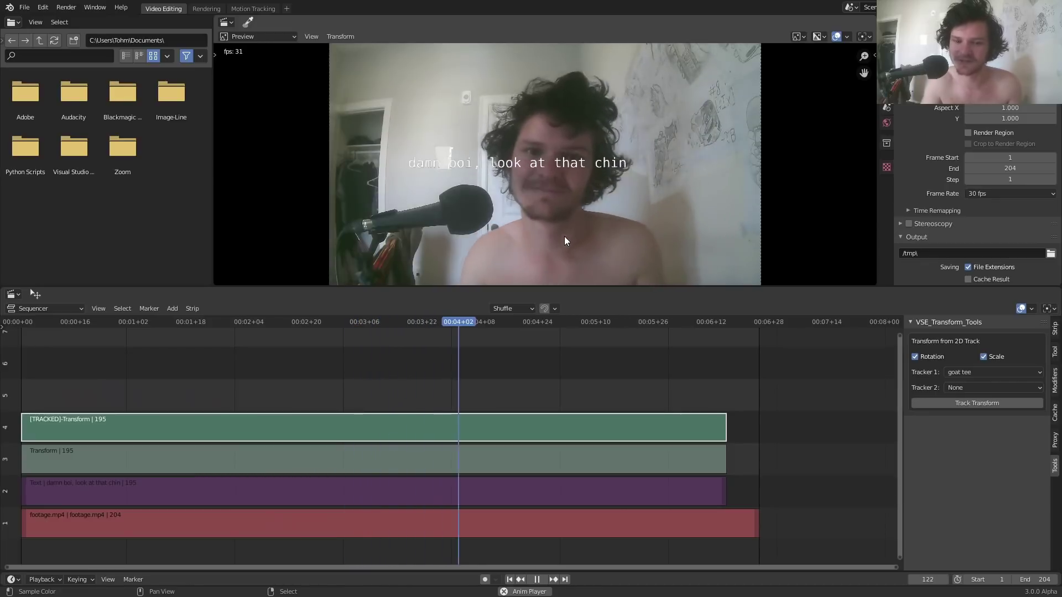
pyautogui.press('space')
# Move the caption to location 0.56, 0.36 over the chin and preview from frame 1
pyautogui.click(434, 489)
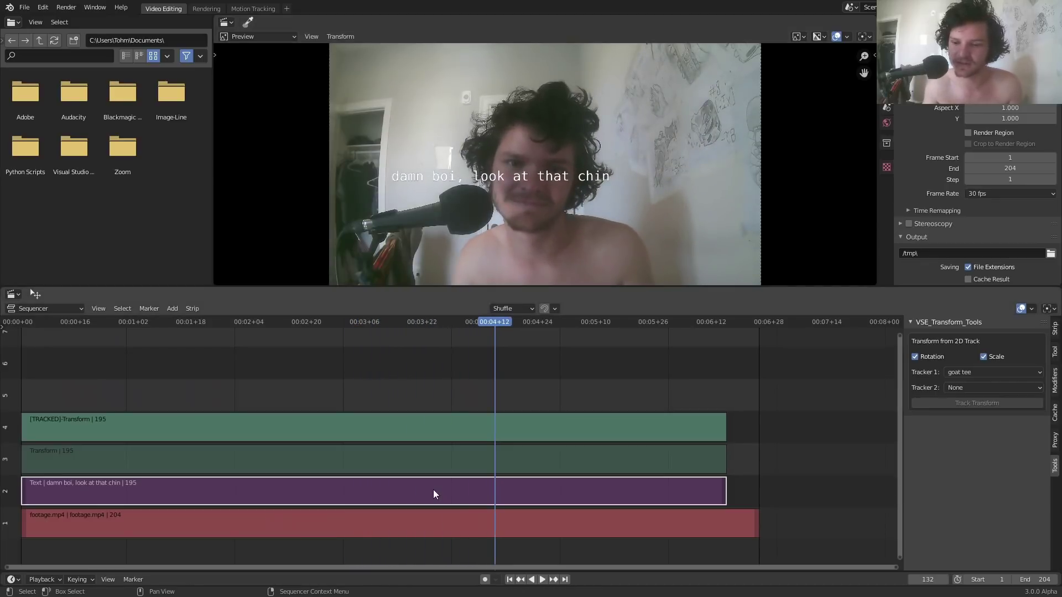
pyautogui.click(1059, 335)
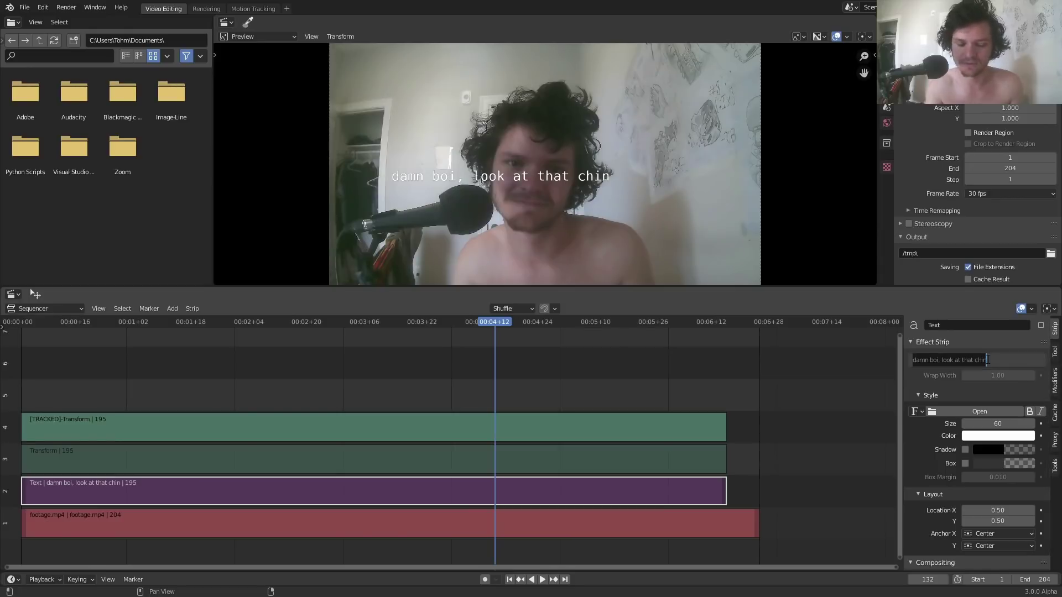
pyautogui.write('tex')
pyautogui.press('Return')
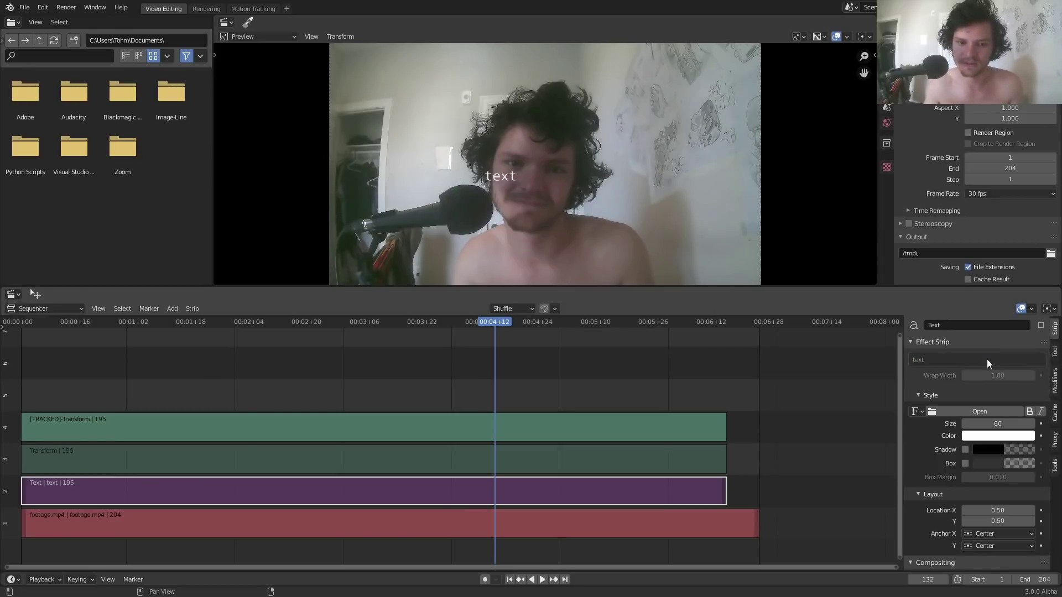
pyautogui.hotkey('shift', 'Left')
pyautogui.press('space')
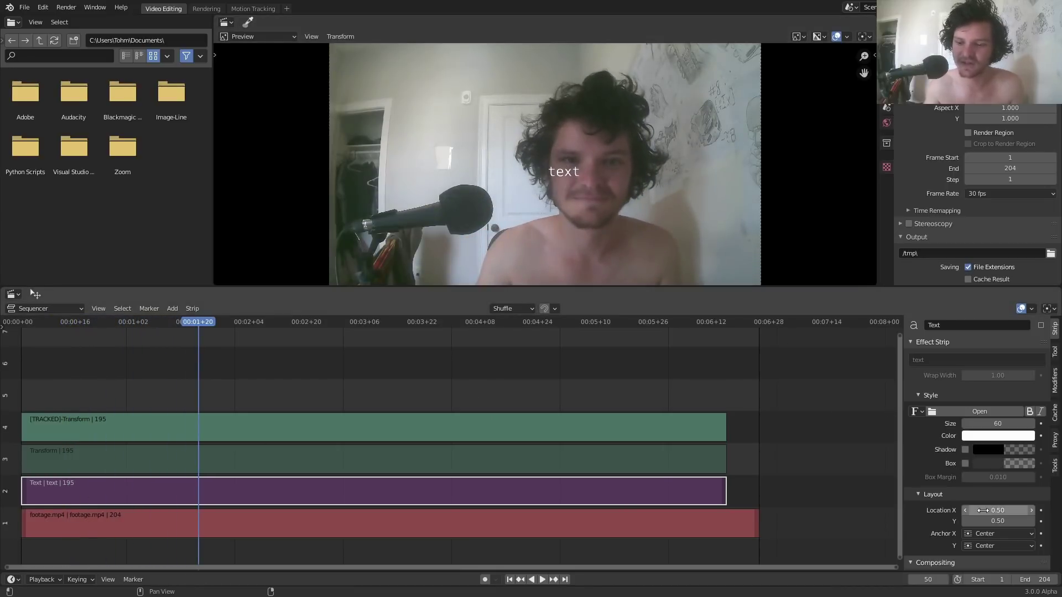
pyautogui.press('space')
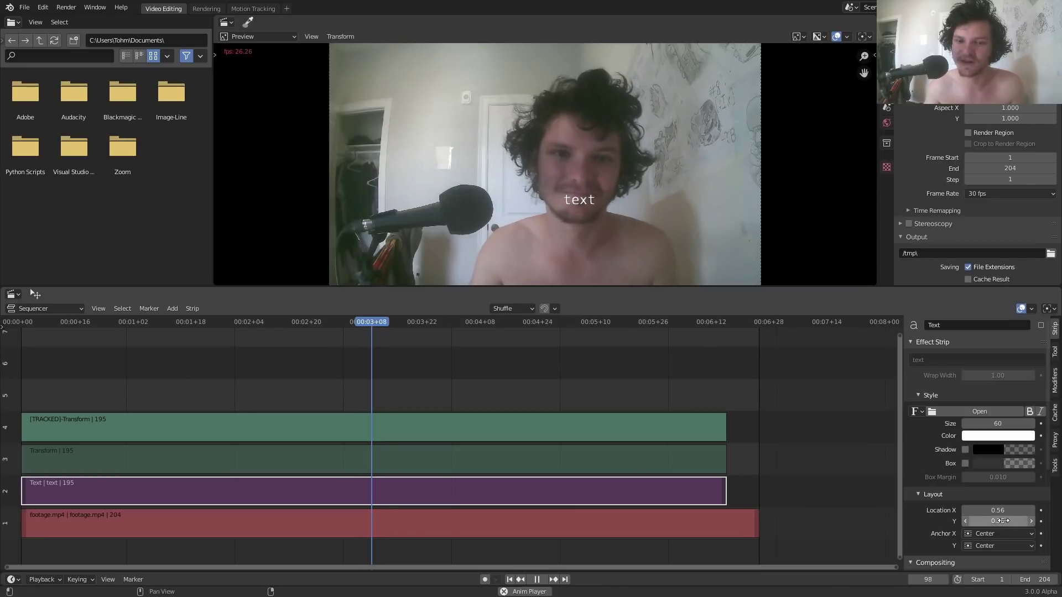
pyautogui.hotkey('shift', 'Left')
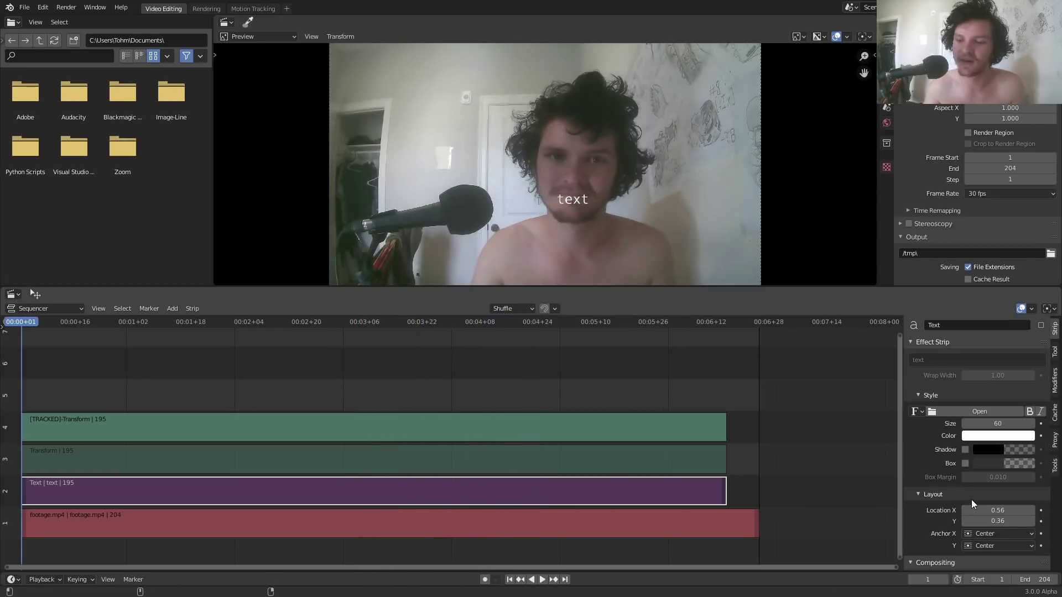
# Load Arial Black as the caption font from the font browser
pyautogui.click(985, 436)
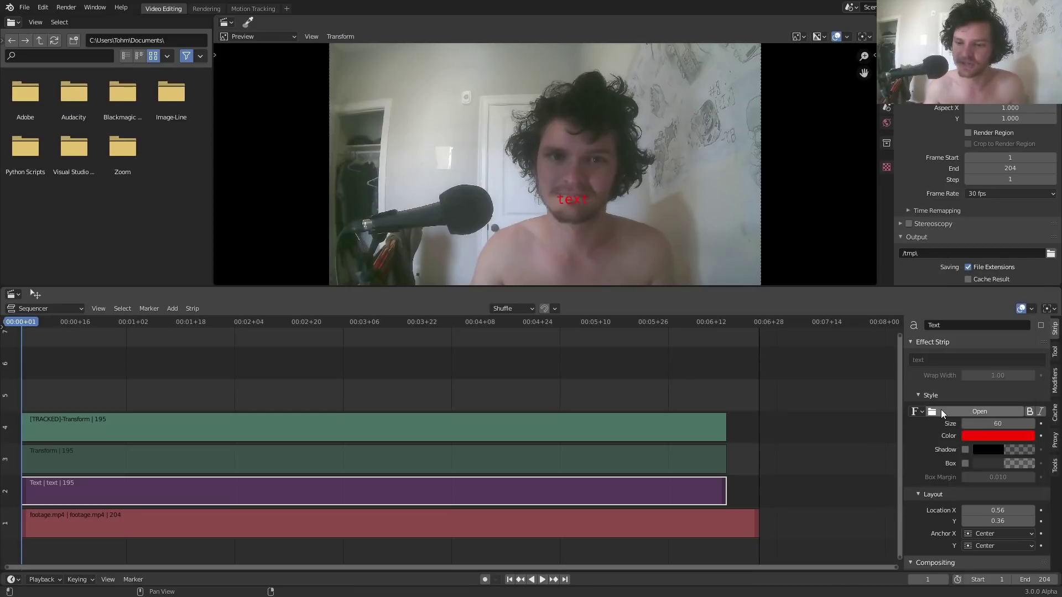
pyautogui.click(943, 408)
pyautogui.click(389, 270)
pyautogui.click(450, 280)
pyautogui.doubleClick(450, 281)
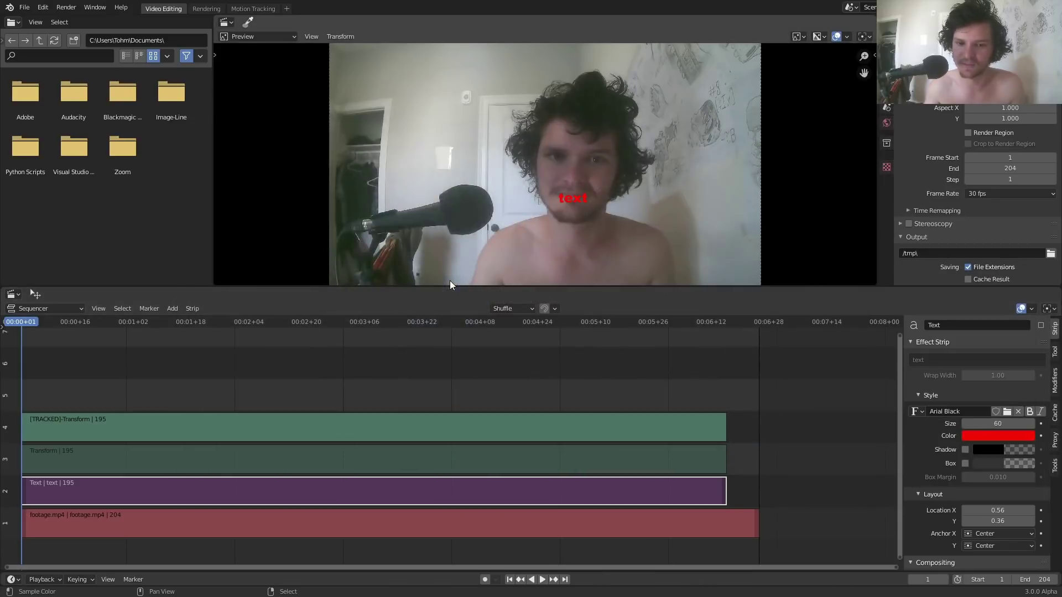
# Make the caption yellow with shadow and box enabled, and preview playback
pyautogui.click(979, 432)
pyautogui.moveTo(977, 318); pyautogui.dragTo(941, 339)
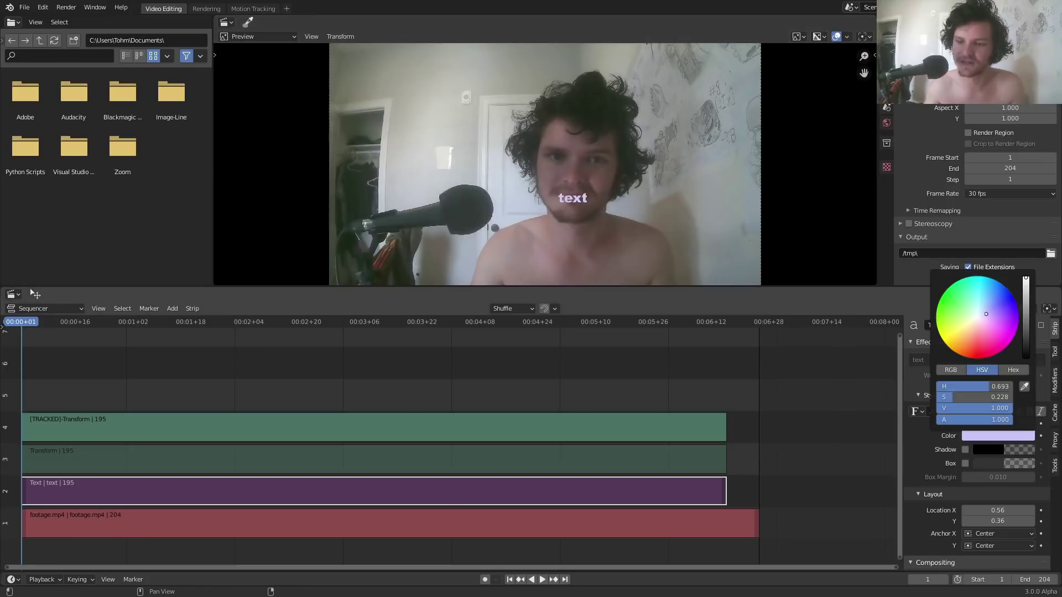
pyautogui.click(963, 463)
pyautogui.press('space')
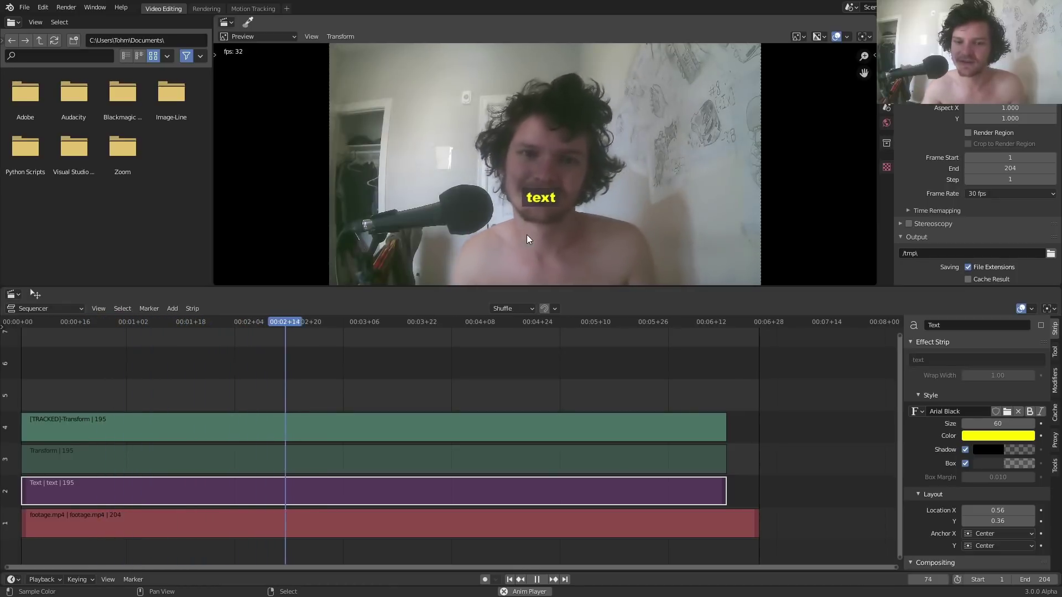
pyautogui.press('space')
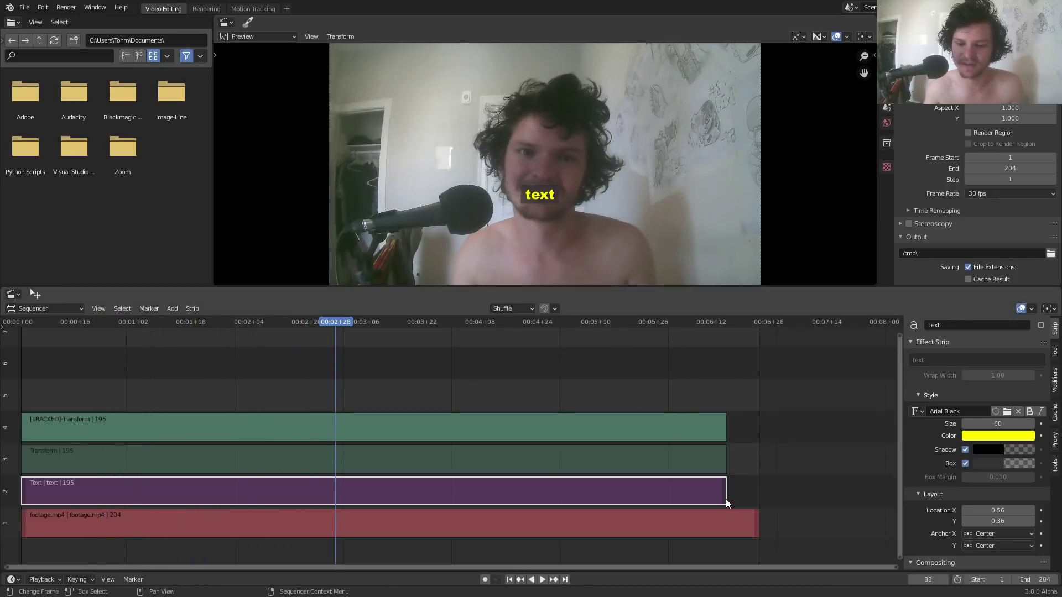
pyautogui.click(725, 498)
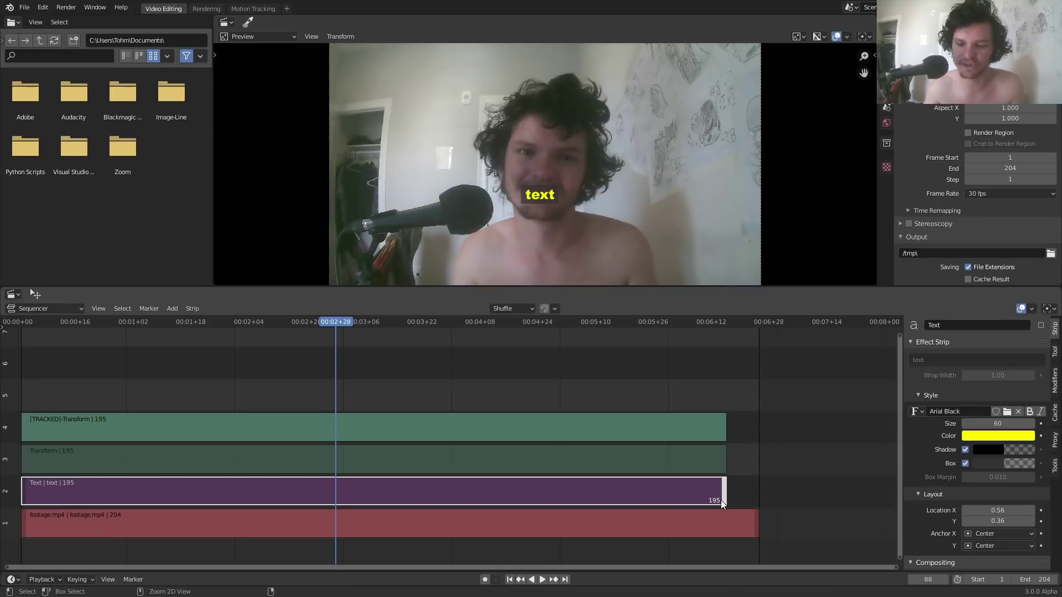
# Split the overlay strips at frame 42, trial-delete the later pieces, then undo
pyautogui.moveTo(255, 469); pyautogui.dragTo(319, 464, button='middle')
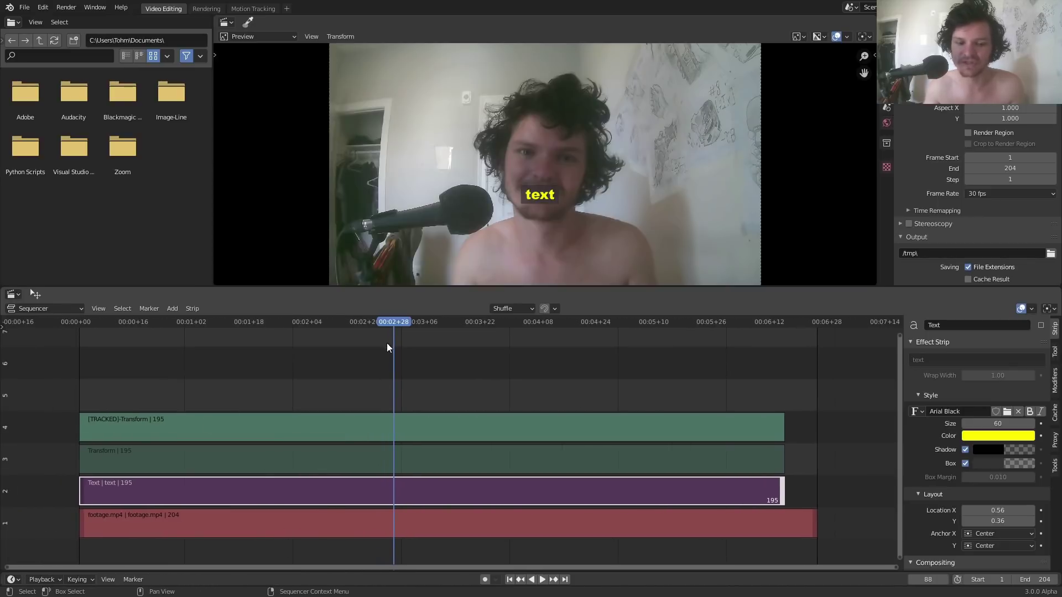
pyautogui.moveTo(376, 326); pyautogui.dragTo(229, 335)
pyautogui.press('space')
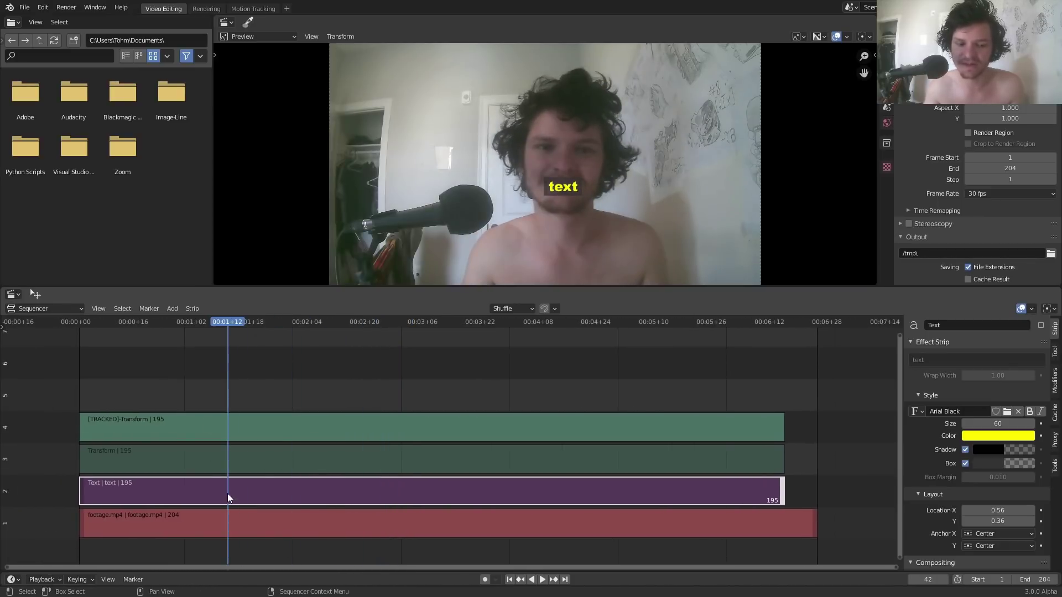
pyautogui.press('k')
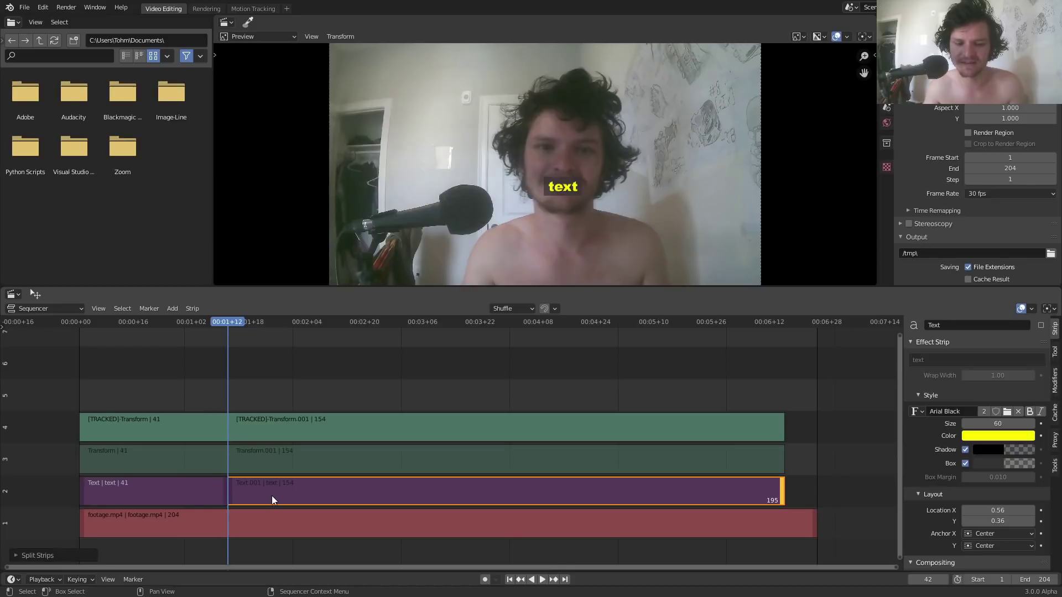
pyautogui.click(275, 495)
pyautogui.press('Delete')
pyautogui.hotkey('shift', 'Left')
pyautogui.press('space')
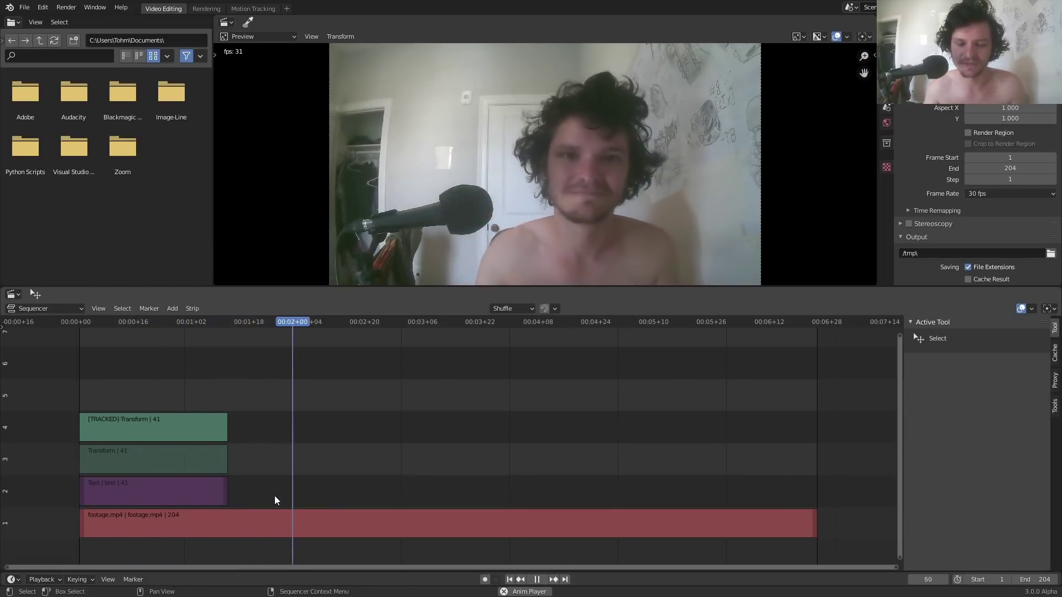
pyautogui.press('Escape')
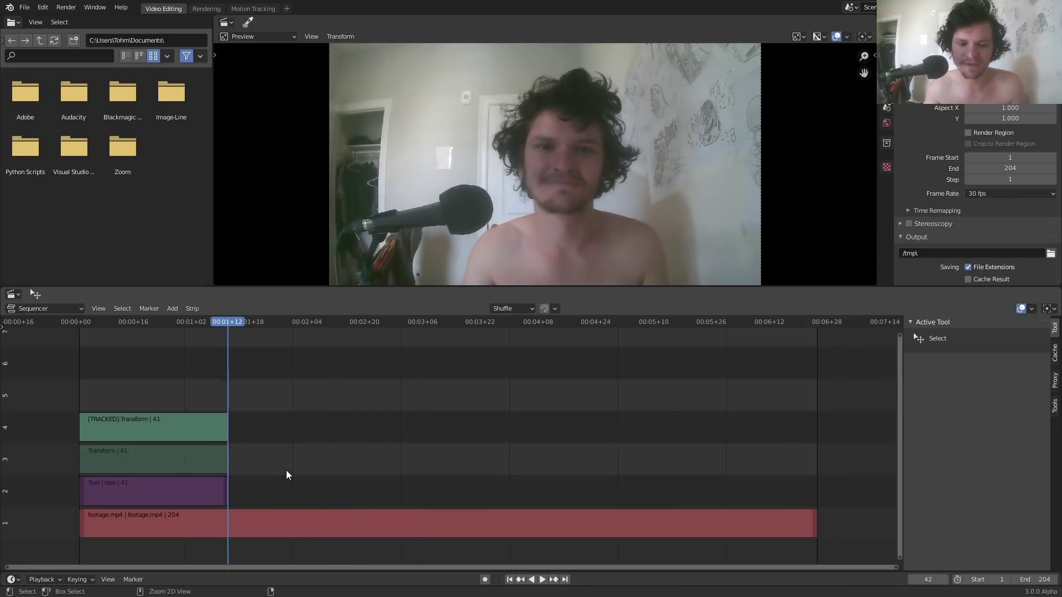
pyautogui.hotkey('ctrl', 'z')
# Split the overlay strips at frame 96, delete the middle pieces, and preview
pyautogui.moveTo(380, 322); pyautogui.dragTo(422, 322)
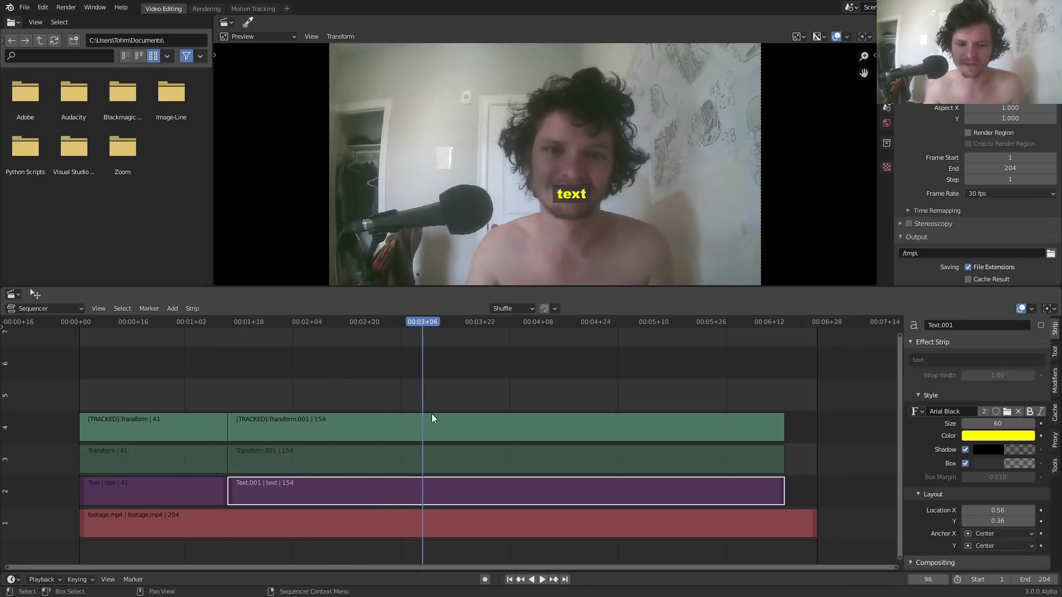
pyautogui.press('k')
pyautogui.click(368, 494)
pyautogui.press('Delete')
pyautogui.hotkey('shift', 'Left')
pyautogui.press('space')
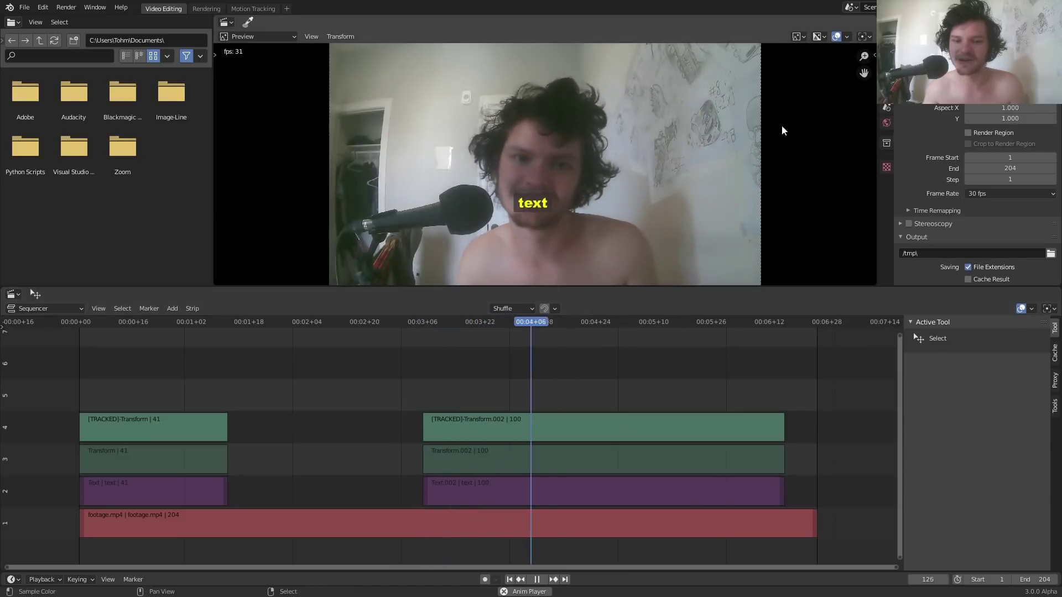
pyautogui.press('space')
# Retype the second caption as 'something else' and replay from the start
pyautogui.click(560, 510)
pyautogui.write('something')
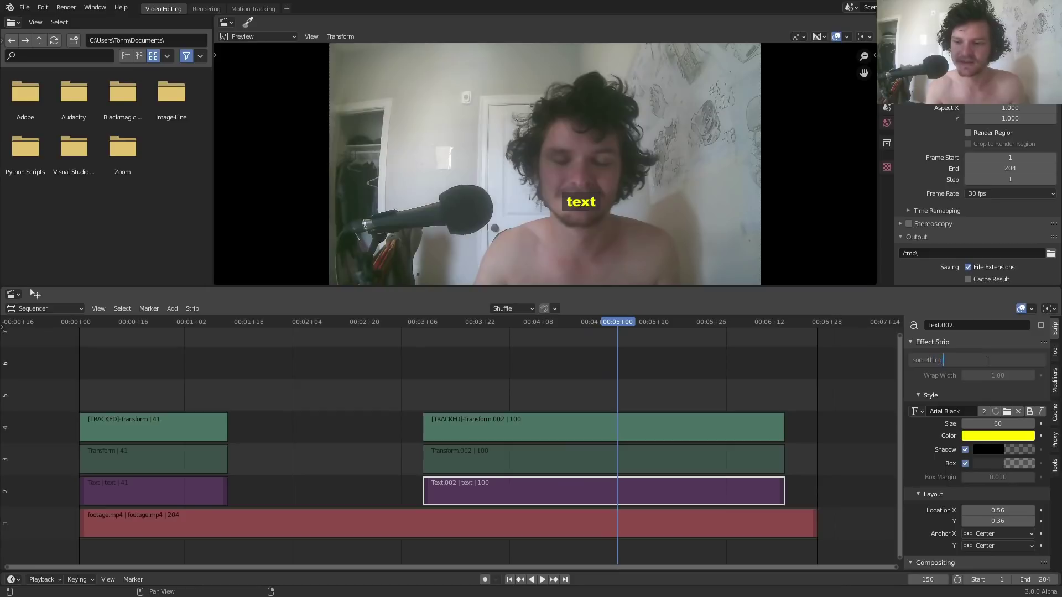
pyautogui.write('else')
pyautogui.press('Return')
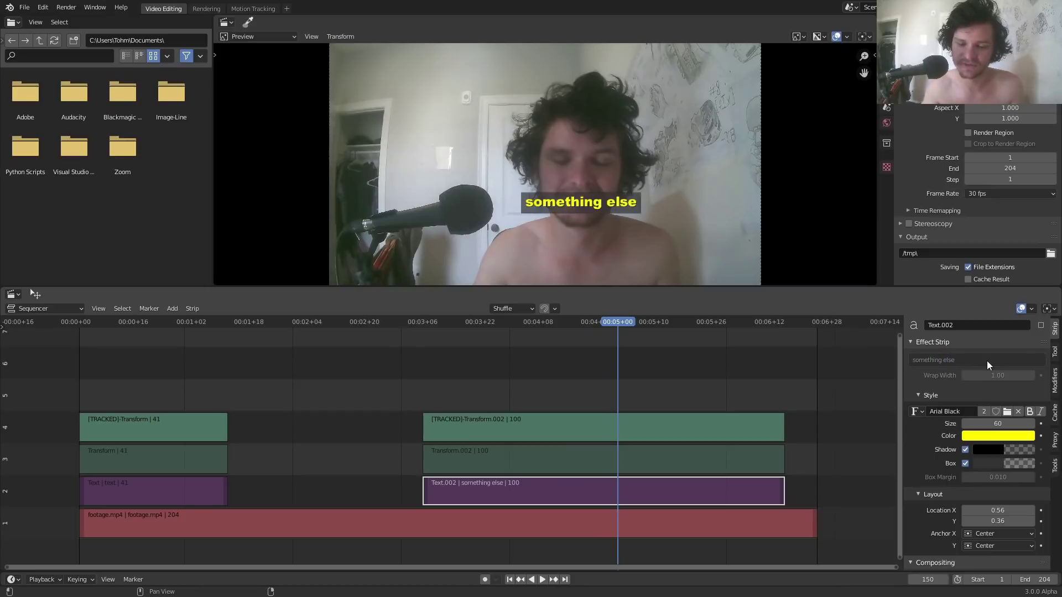
pyautogui.hotkey('shift', 'Left')
pyautogui.press('space')
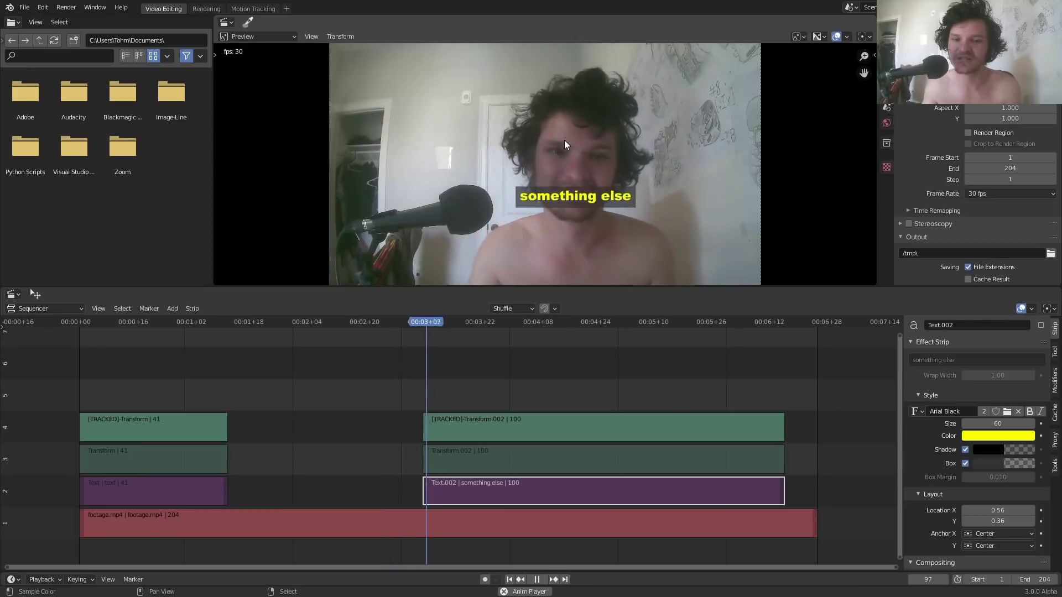
# Delete all caption and transform strips in channels 2–4, keeping only the footage
pyautogui.press('space')
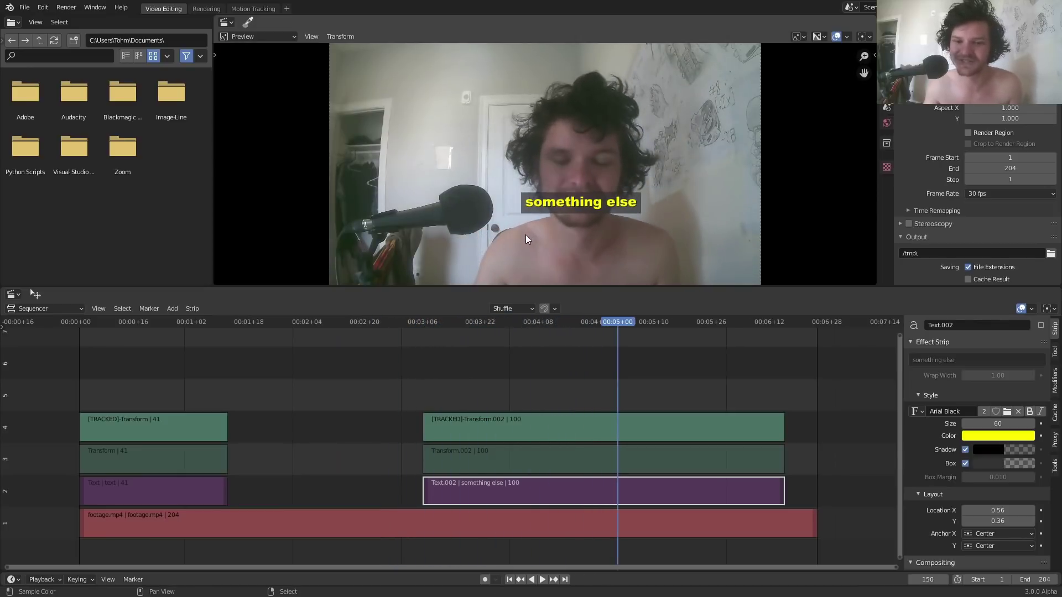
pyautogui.moveTo(156, 379); pyautogui.dragTo(466, 483)
pyautogui.press('Delete')
# Add a Text strip above the footage, extend it to frame 106, and preview
pyautogui.hotkey('shift', 'Left')
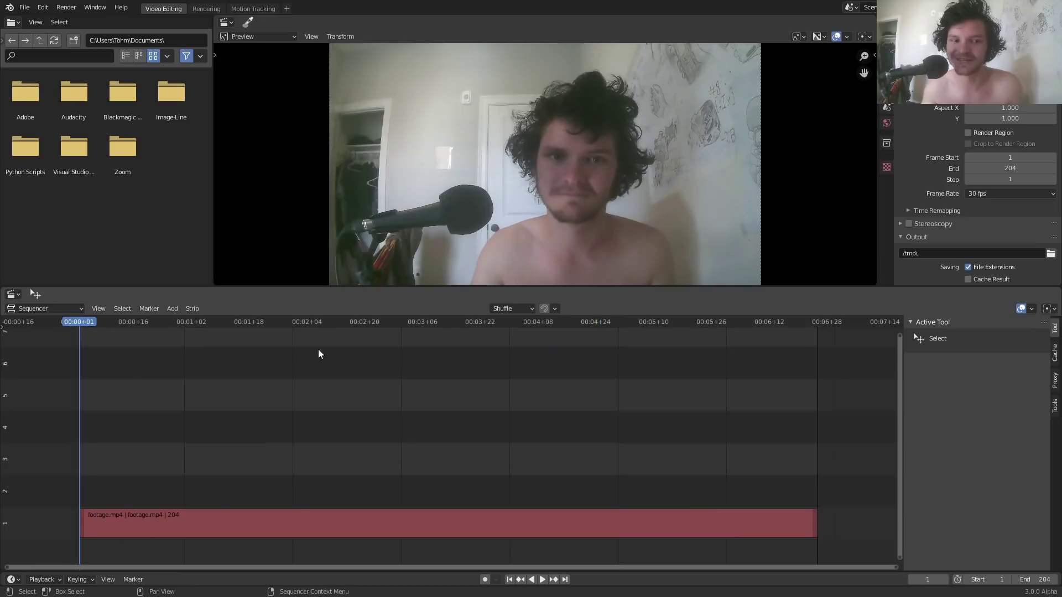
pyautogui.click(181, 308)
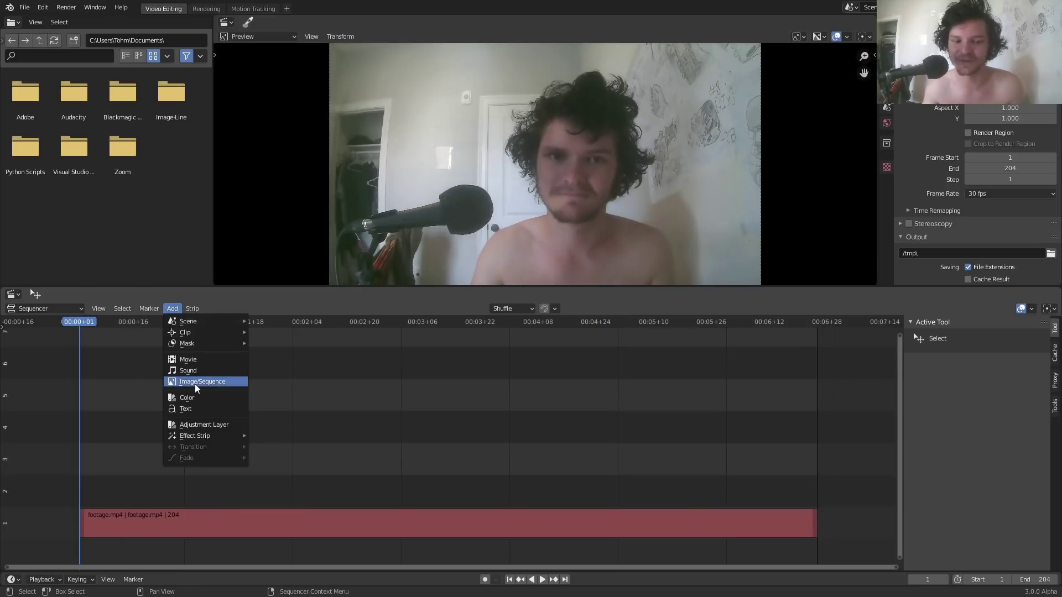
pyautogui.click(227, 411)
pyautogui.moveTo(165, 494); pyautogui.dragTo(462, 494)
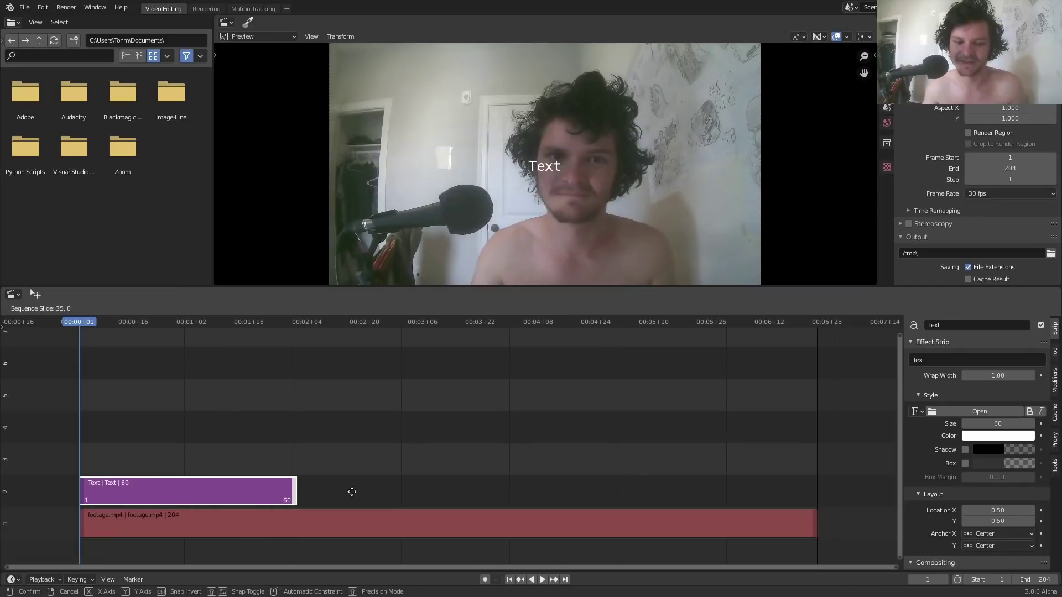
pyautogui.press('space')
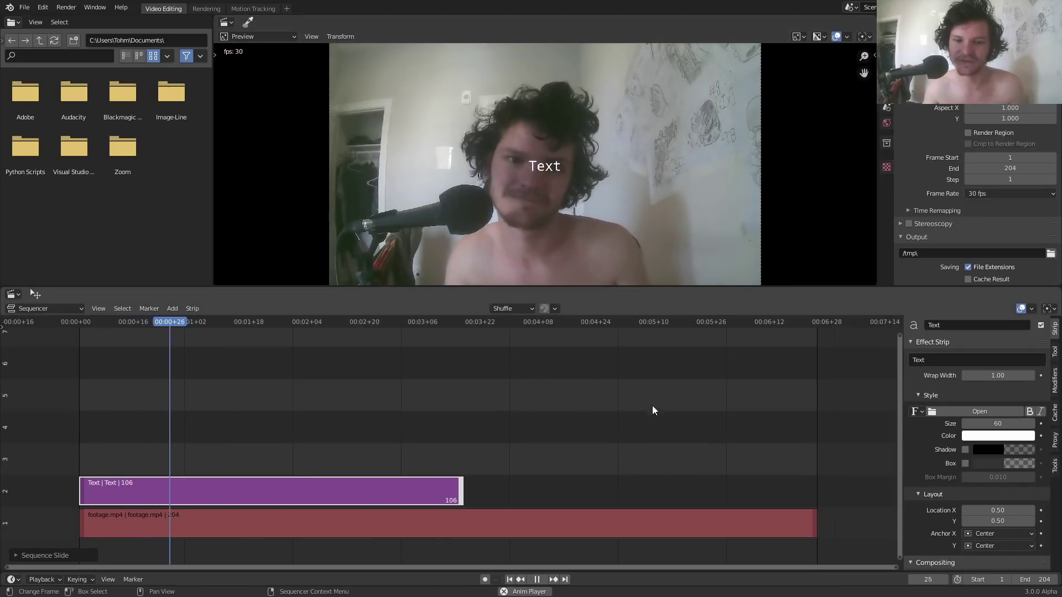
pyautogui.press('space')
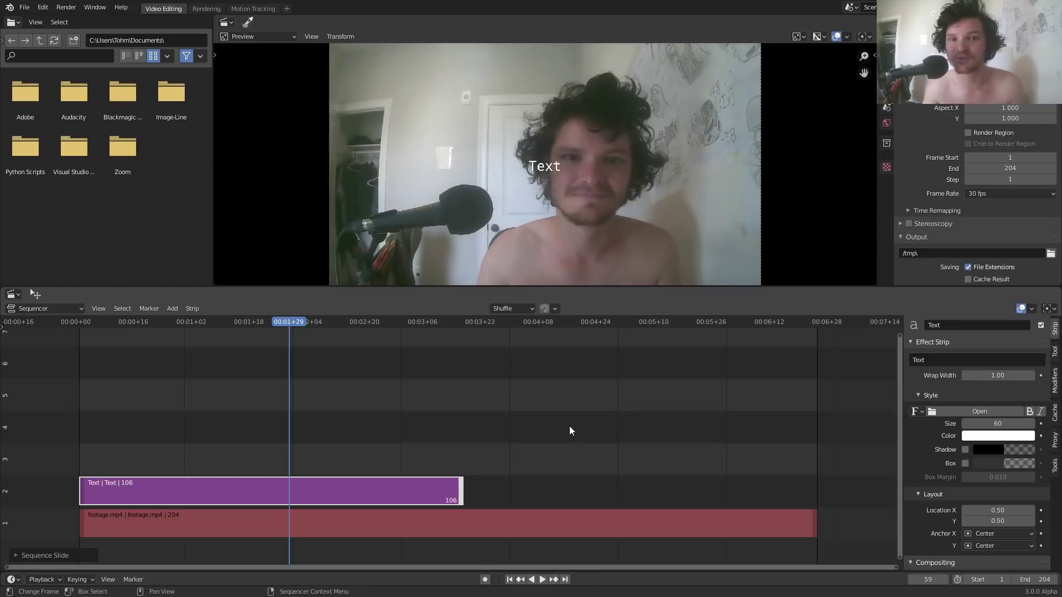